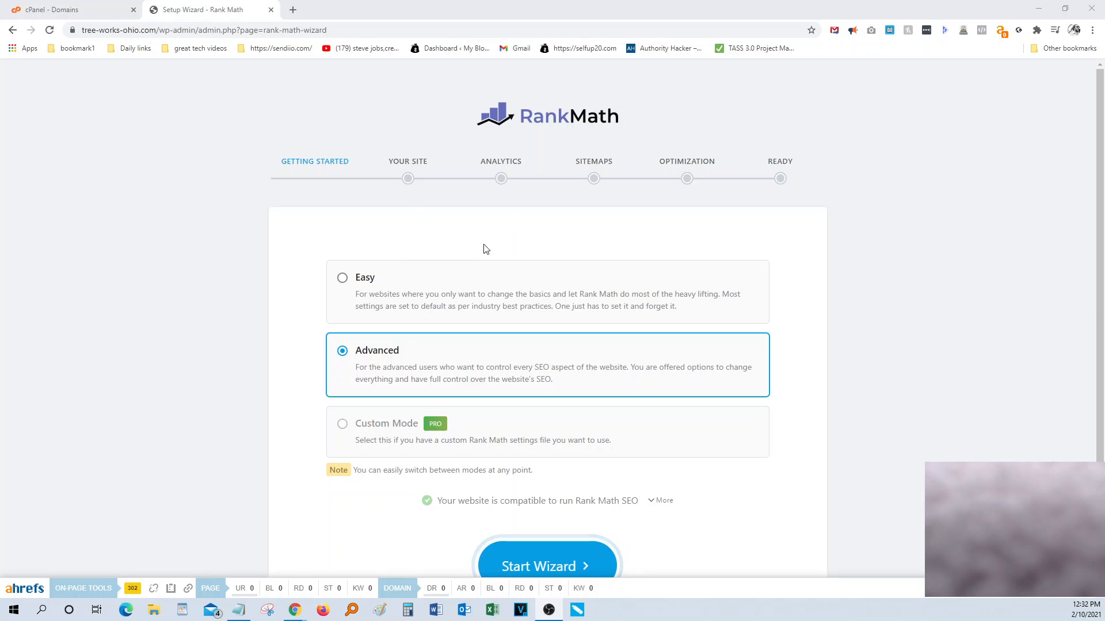
Start the Rank Math setup wizard in Advanced mode.
scroll(481, 236, down, 1)
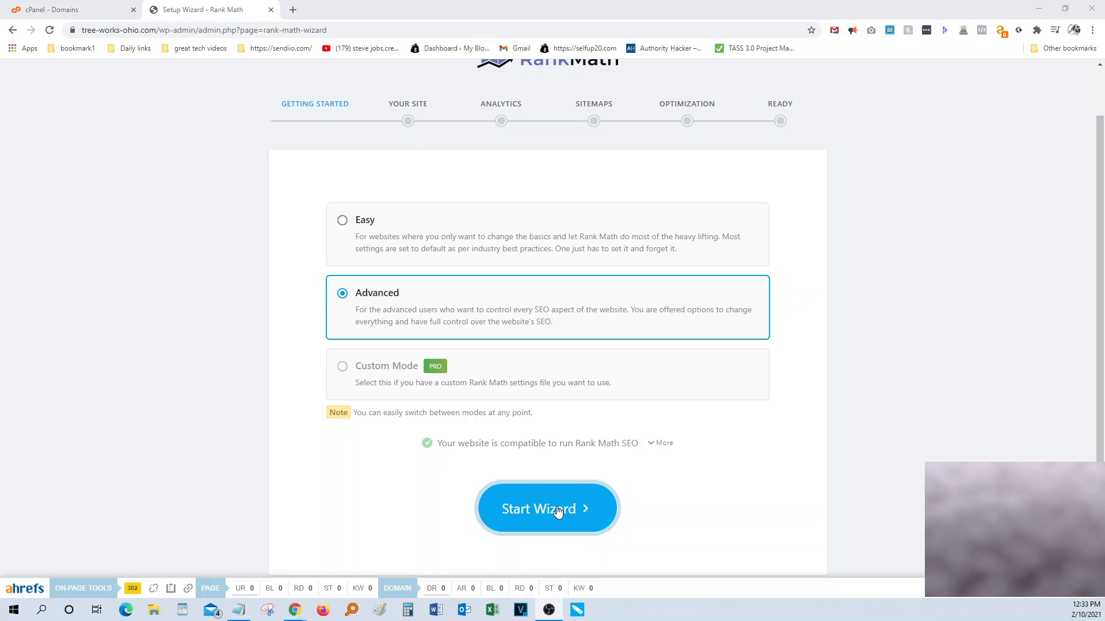
click(558, 513)
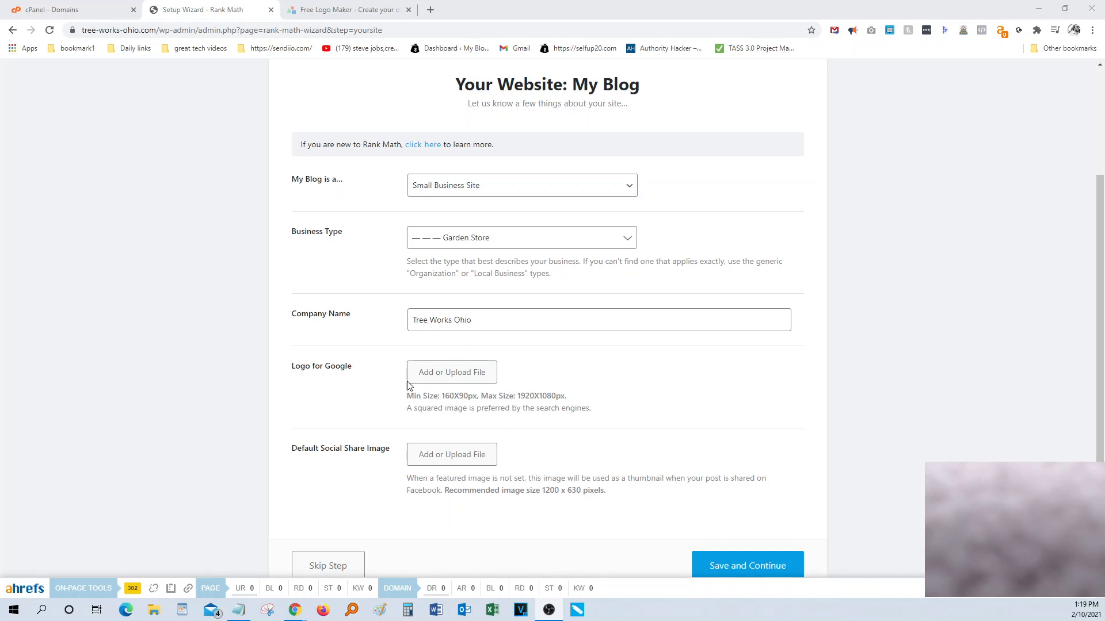
Switch to LogoMakr and browse the clipart offered for the search term Tree.
click(439, 371)
click(346, 10)
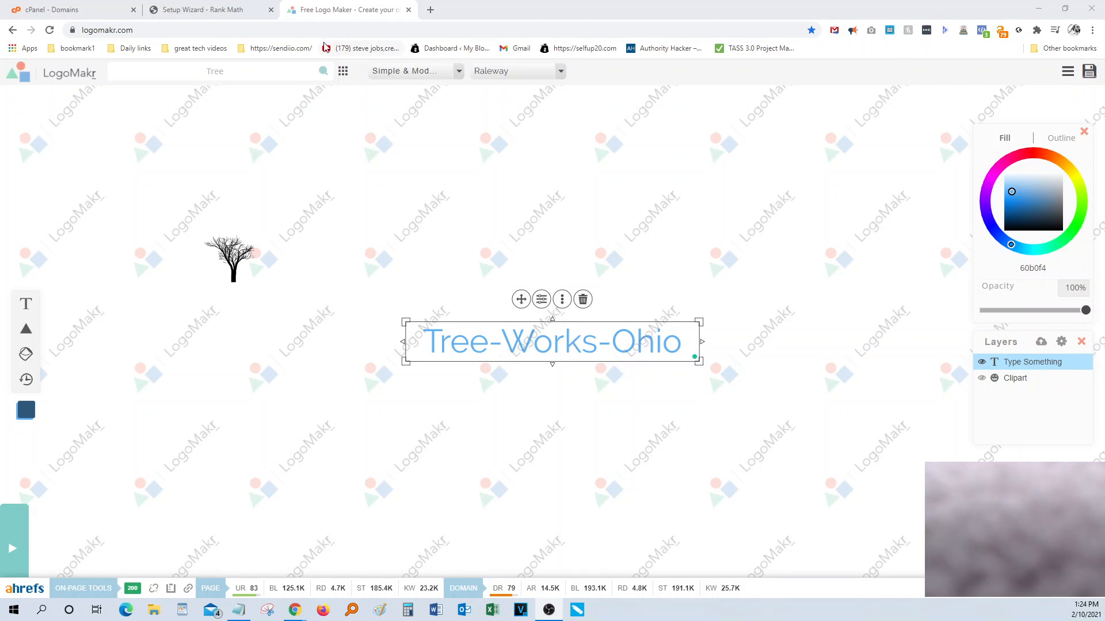
click(246, 70)
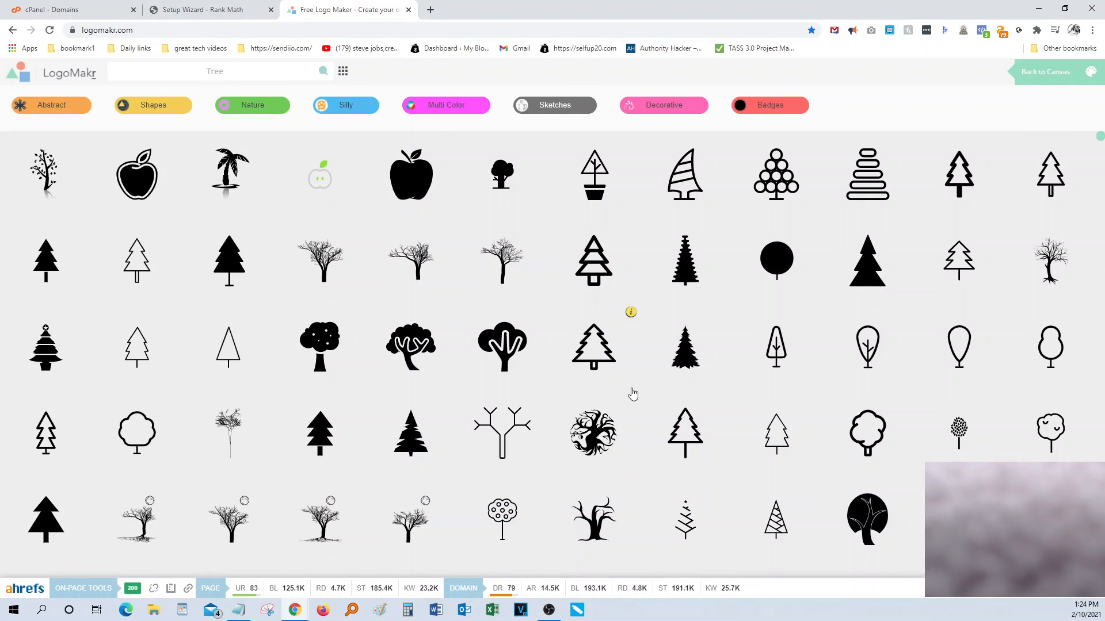
scroll(622, 380, down, 10)
scroll(596, 363, down, 15)
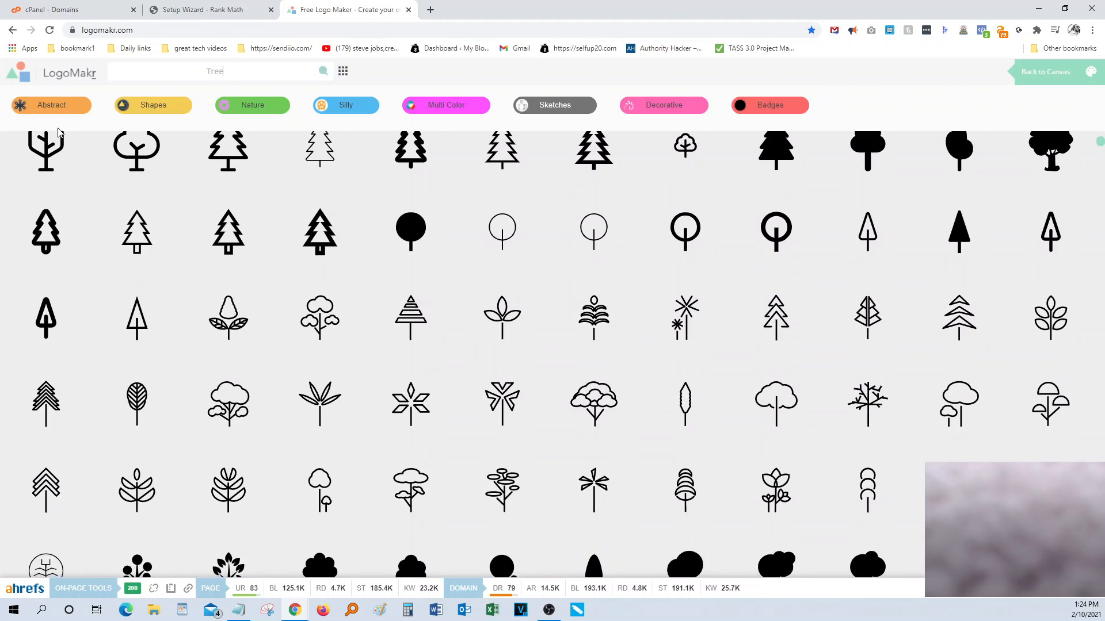
Leave the clipart results, reopen LogoMakr and resume the previously saved work.
click(13, 30)
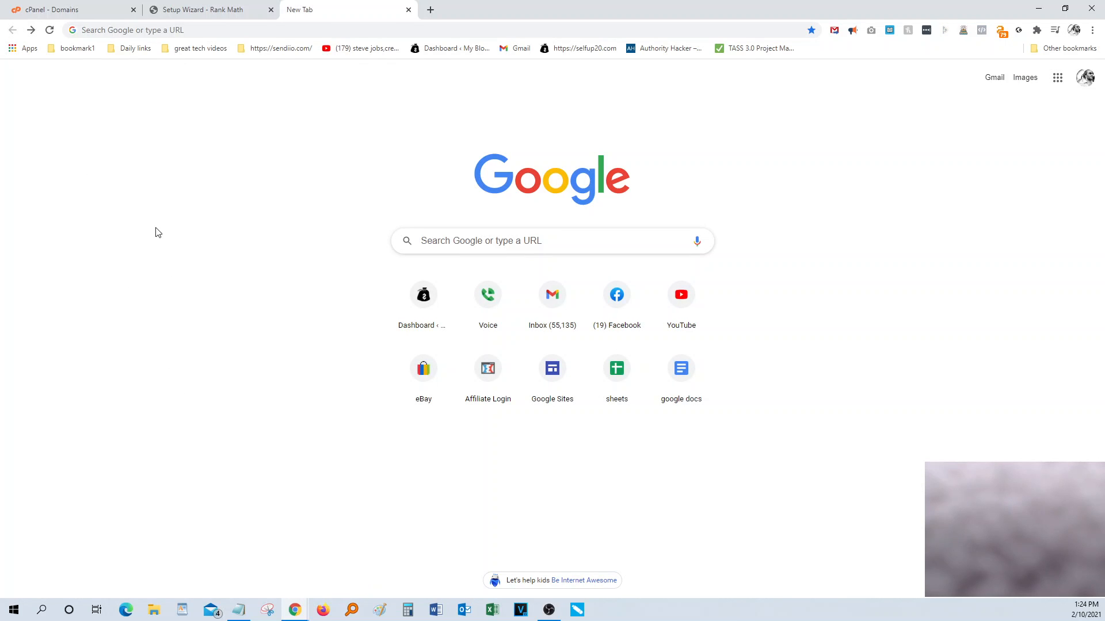
click(30, 30)
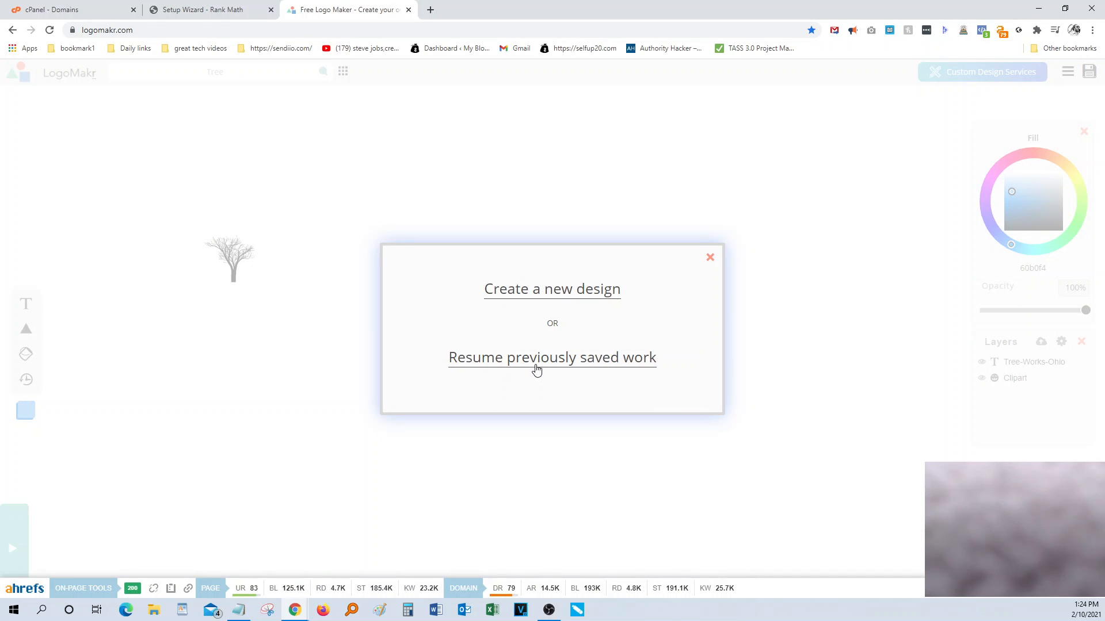
click(536, 369)
click(249, 277)
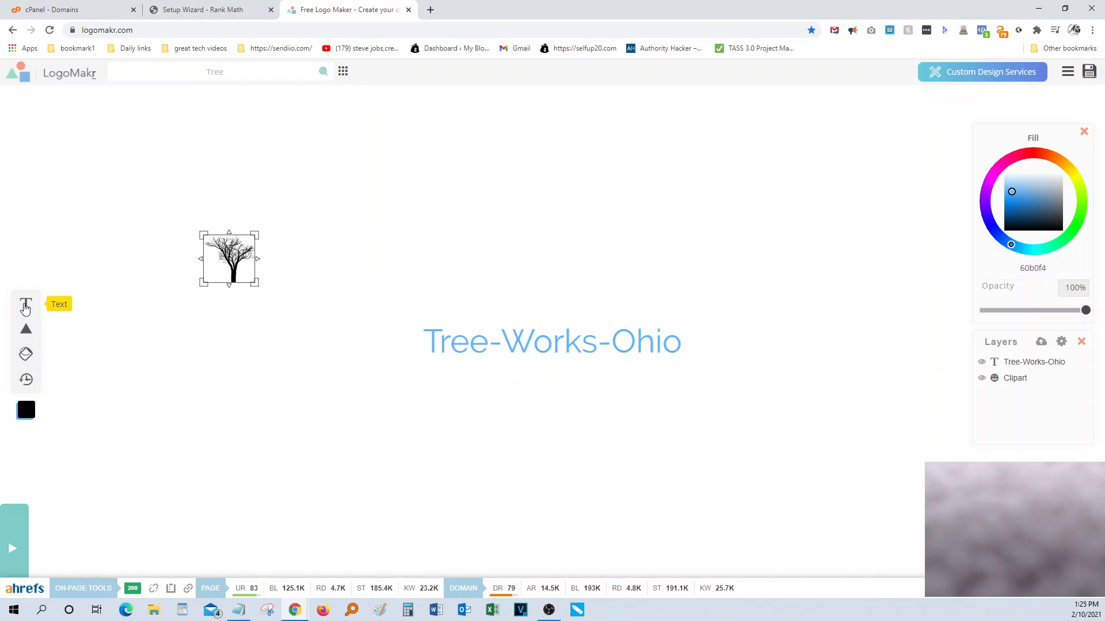
click(698, 360)
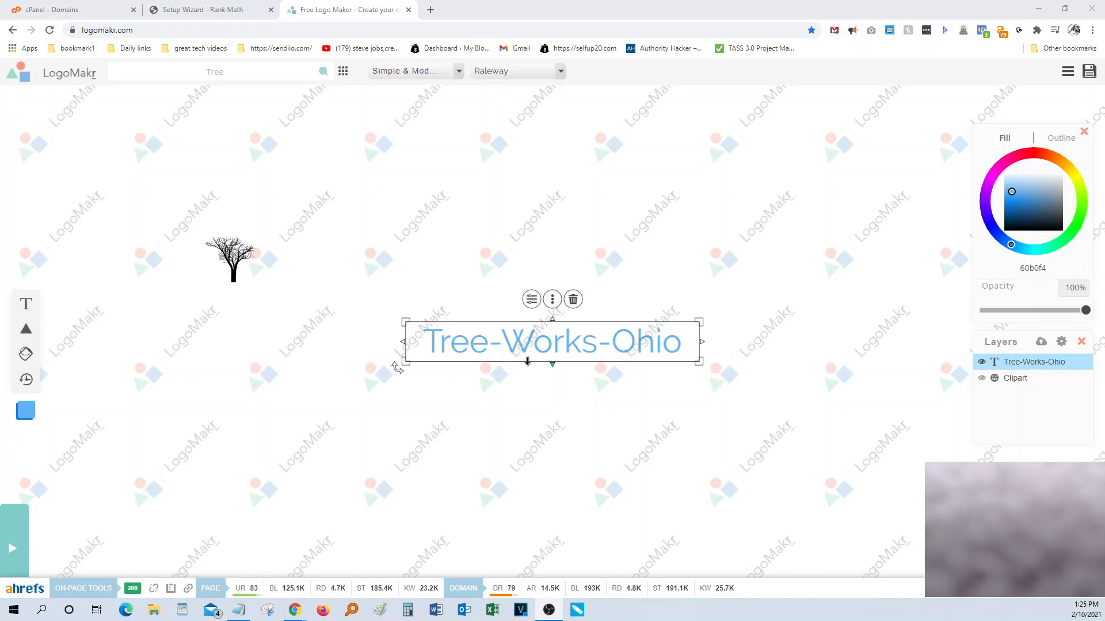
click(566, 345)
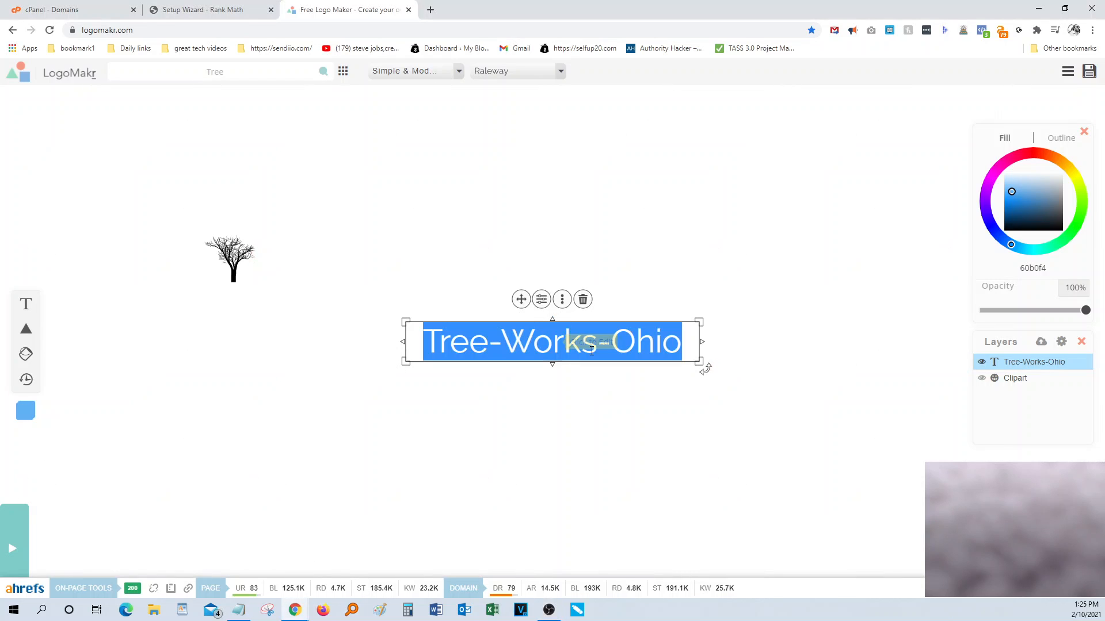
click(460, 72)
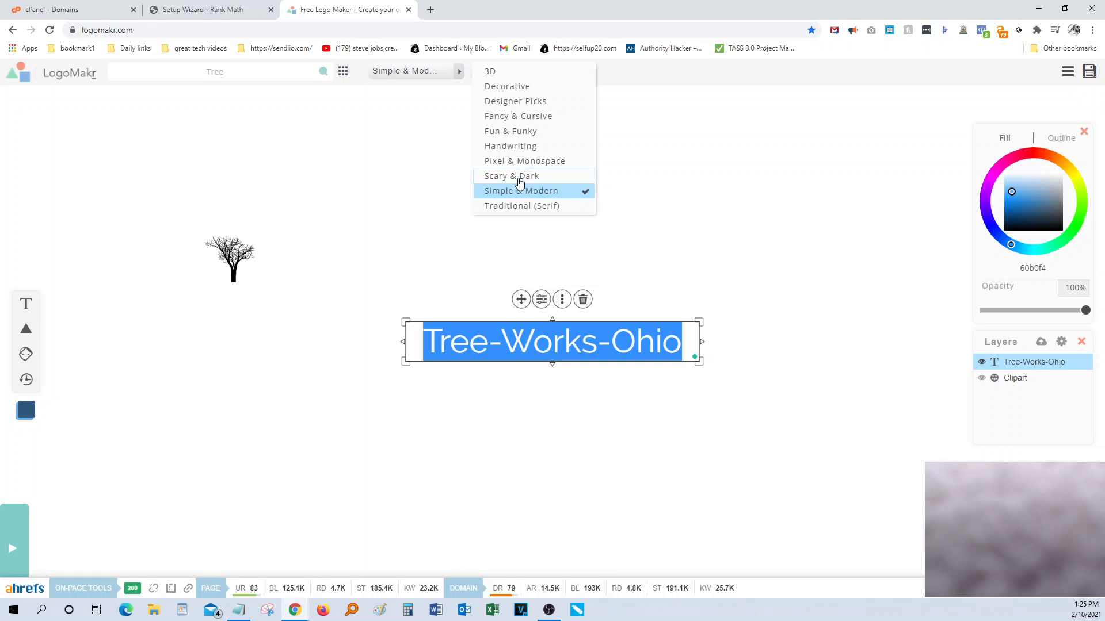
click(428, 145)
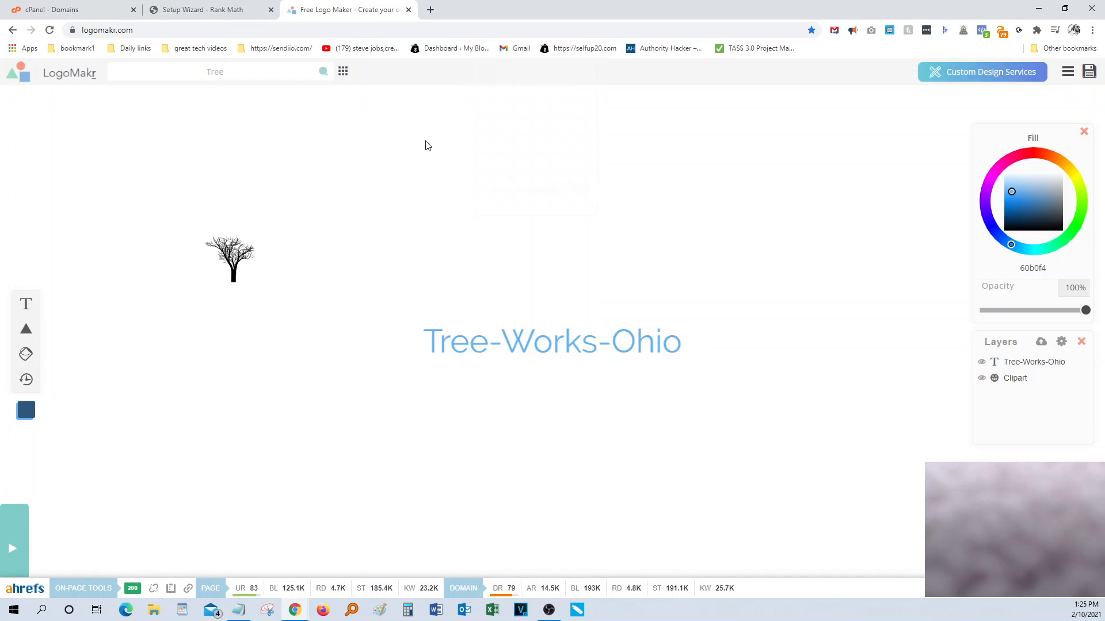
Set the font category of the Tree-Works-Ohio text to Pixel & Monospace.
click(538, 357)
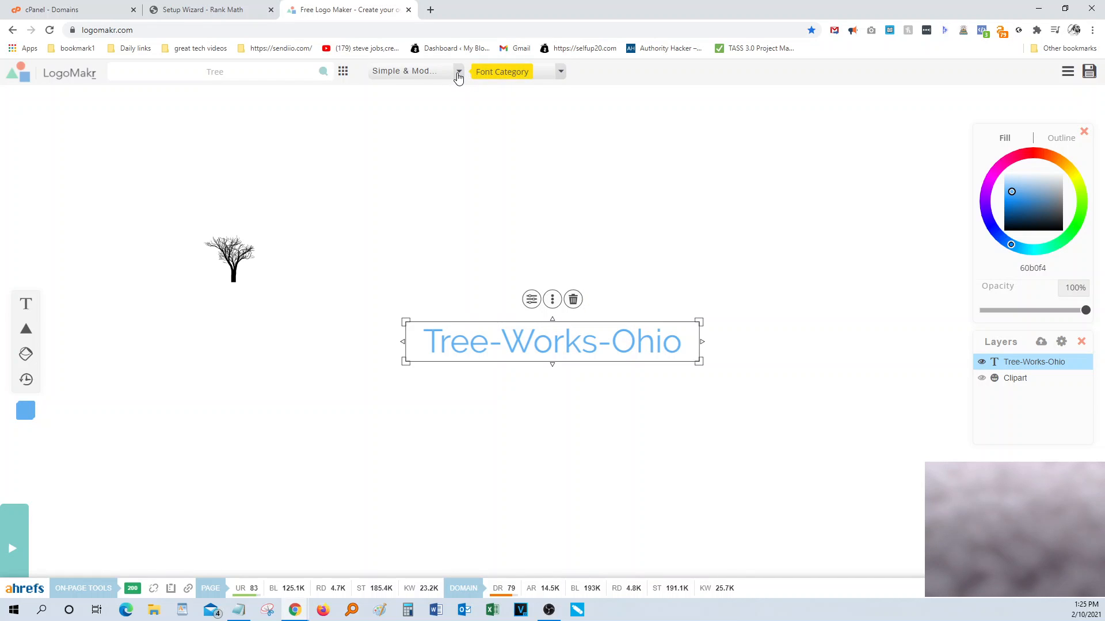
click(459, 72)
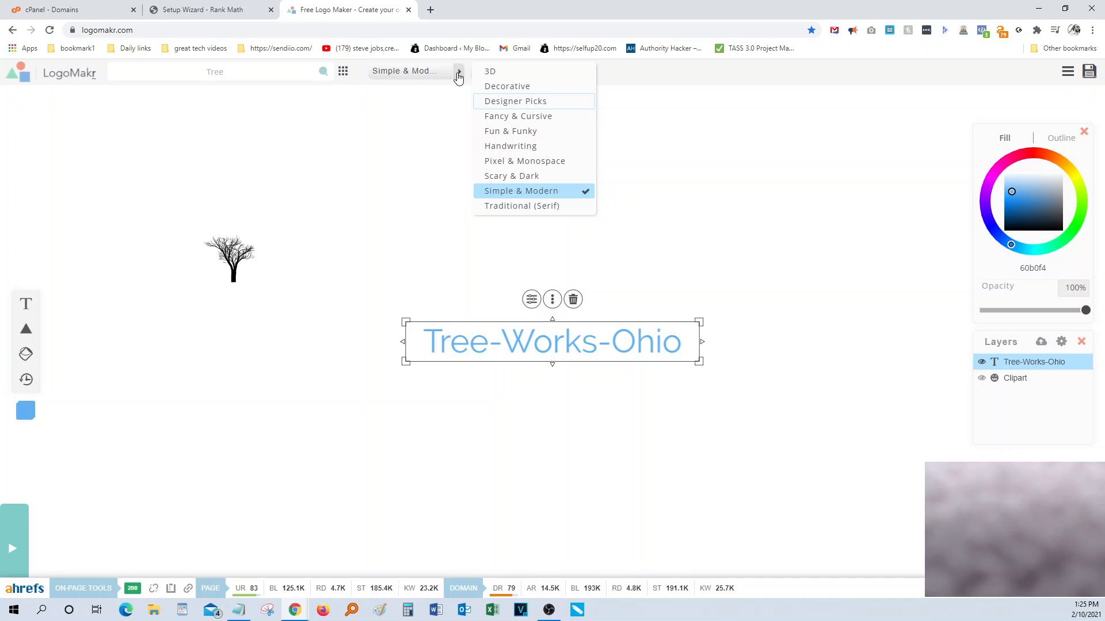
click(398, 78)
click(399, 78)
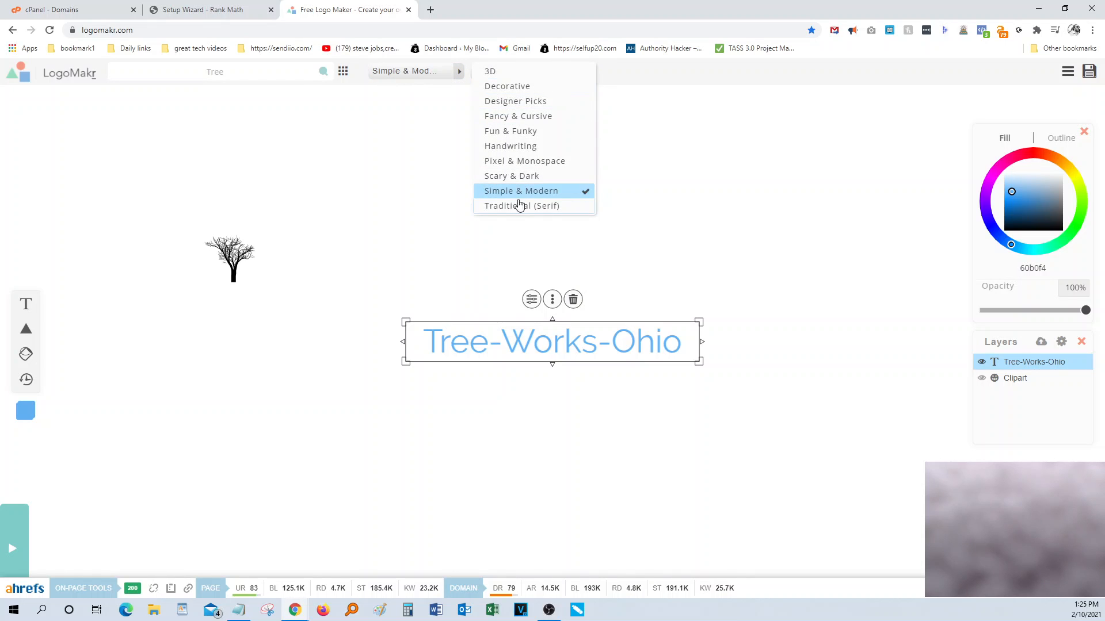
click(520, 162)
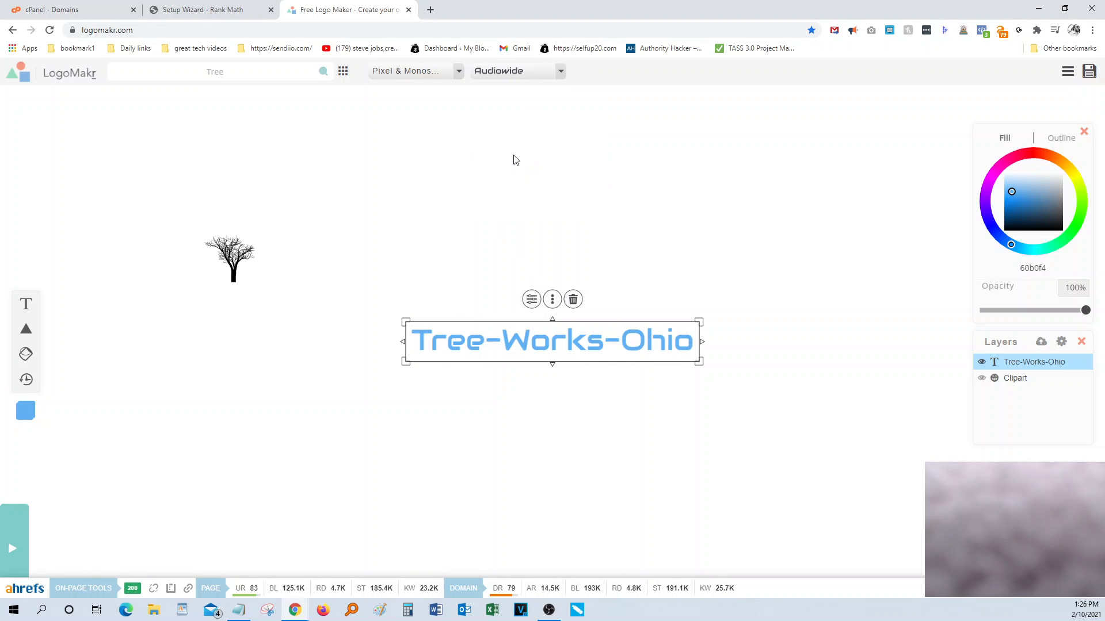
Review the fonts offered in the Pixel & Monospace category for the Tree-Works-Ohio text.
click(398, 79)
click(400, 81)
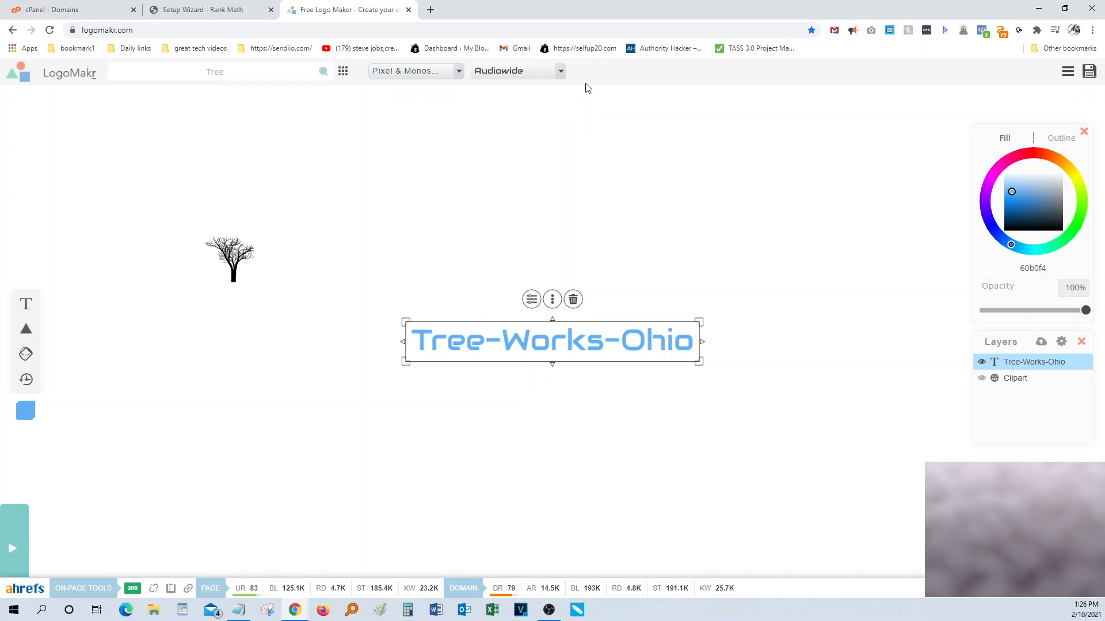
click(516, 71)
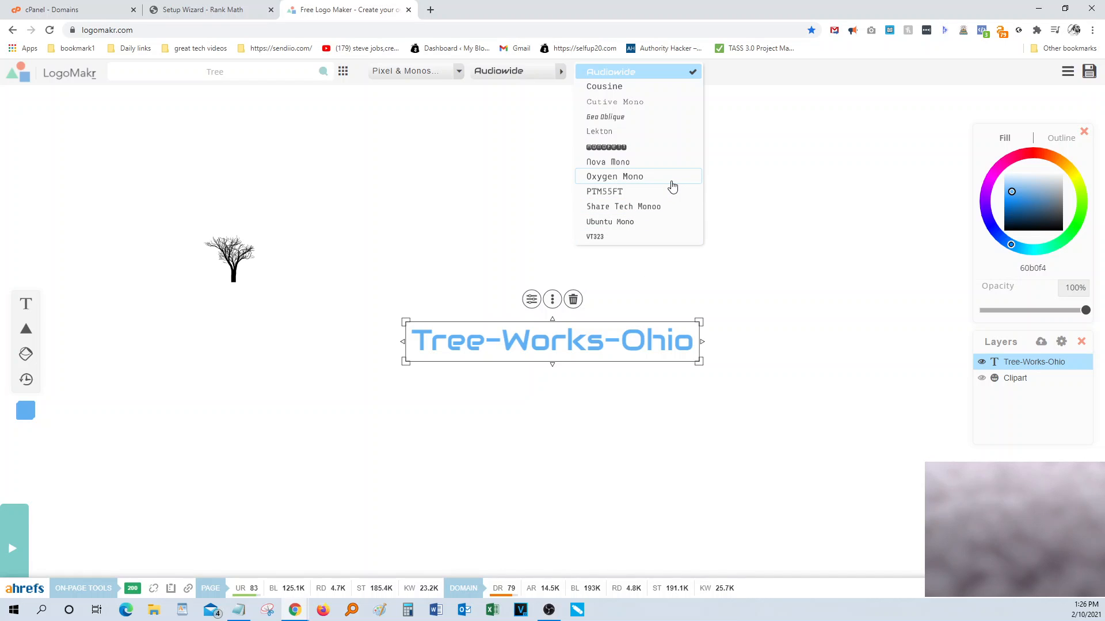
click(442, 211)
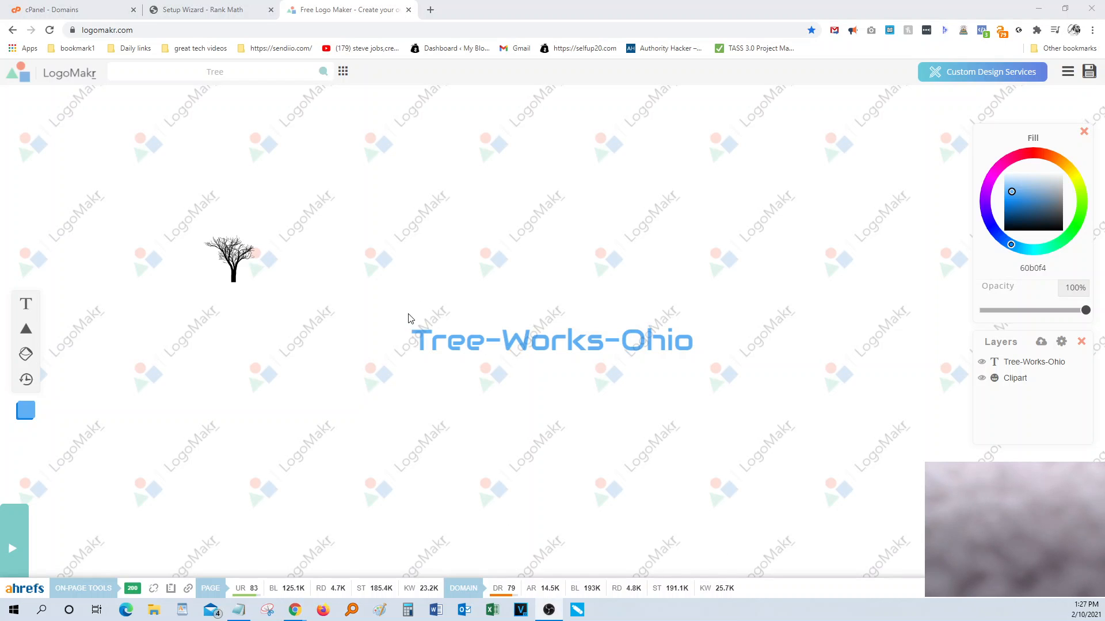
Enlarge the Tree-Works-Ohio text by stretching its upper-right corner outward.
click(505, 343)
click(505, 343)
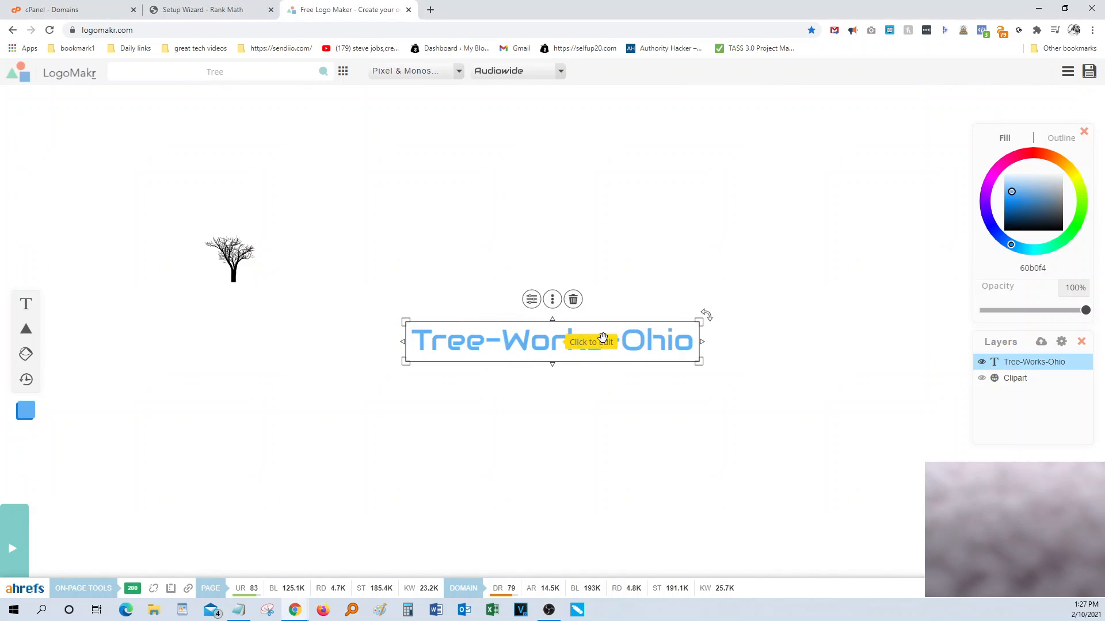
drag(699, 323, 733, 305)
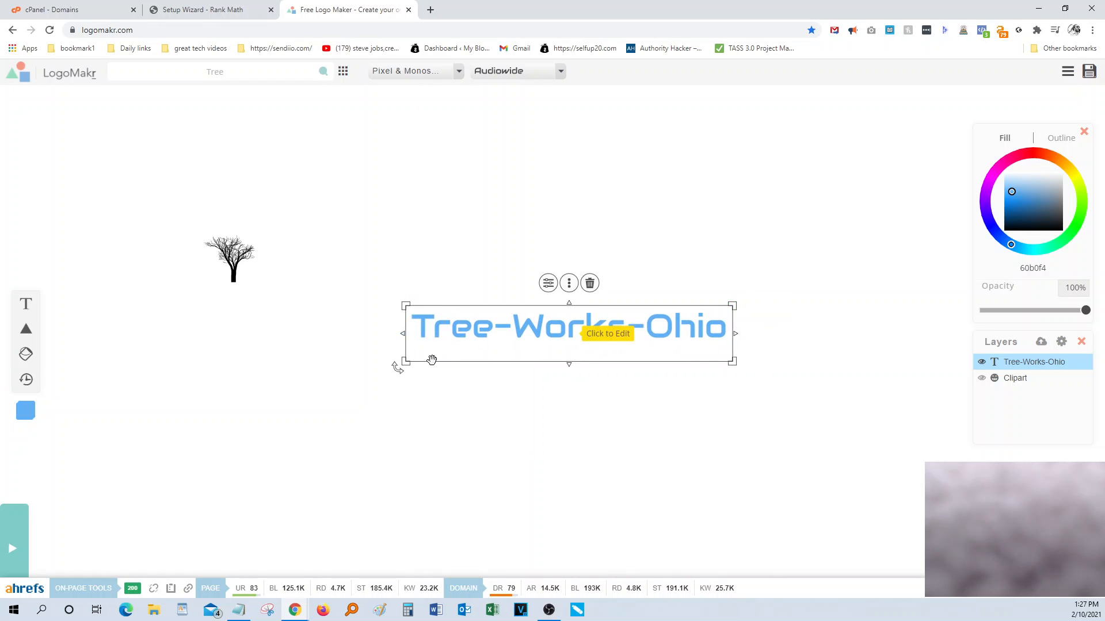
Move the tree clipart directly in front of the Tree-Works-Ohio text and nudge it vertically into line with the lettering.
click(238, 264)
drag(239, 264, 389, 321)
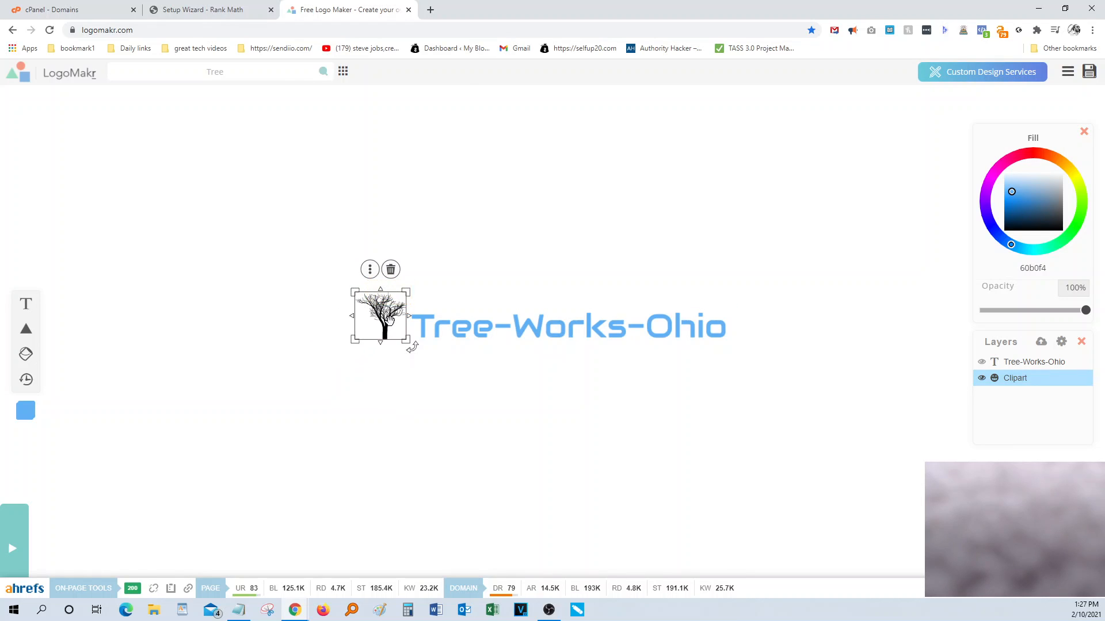
key(Up)
key(Up)
key(Up)
key(Up)
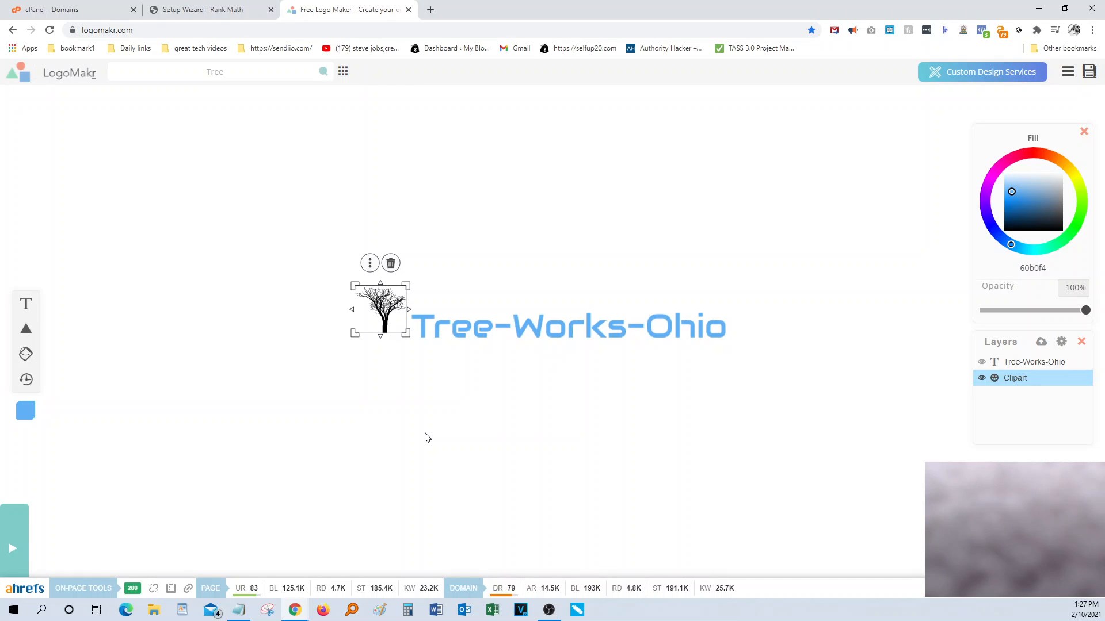
key(Down)
key(Down)
key(Down)
key(Down)
key(Down)
key(Down)
key(Down)
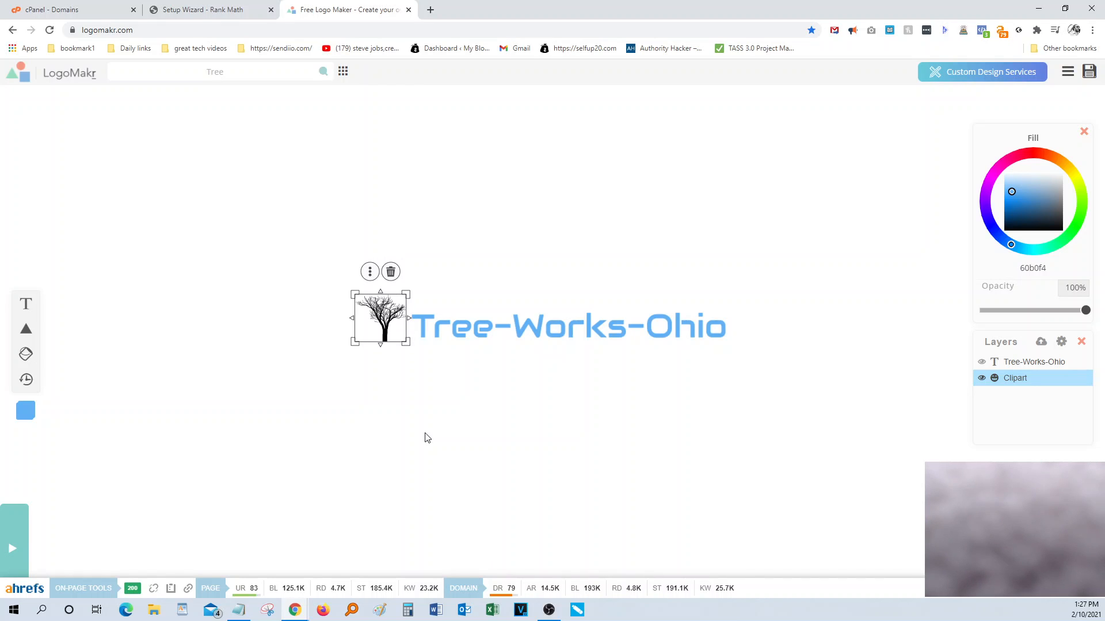
key(Down)
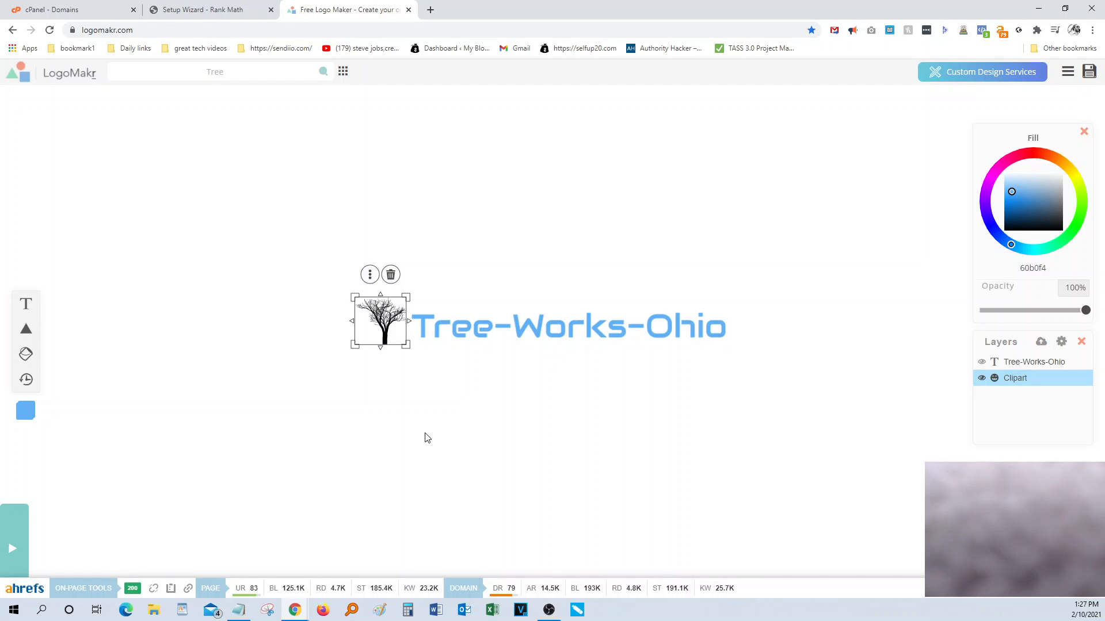
click(540, 219)
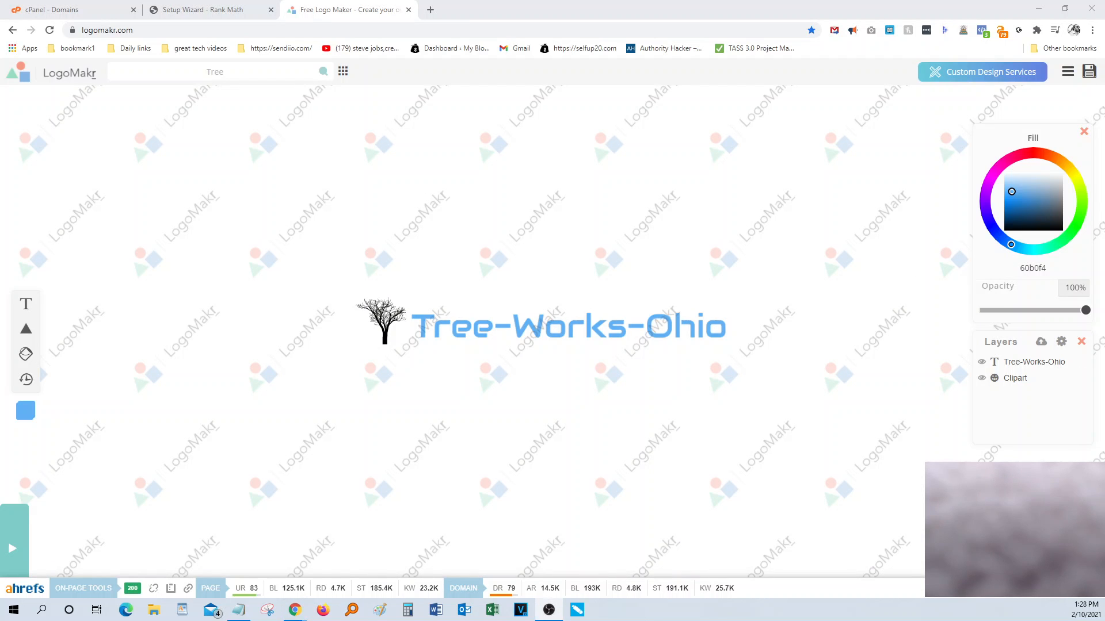
Enlarge the Tree-Works-Ohio text slightly and shrink the tree clipart to about the height of the lettering.
mouse_move(651, 330)
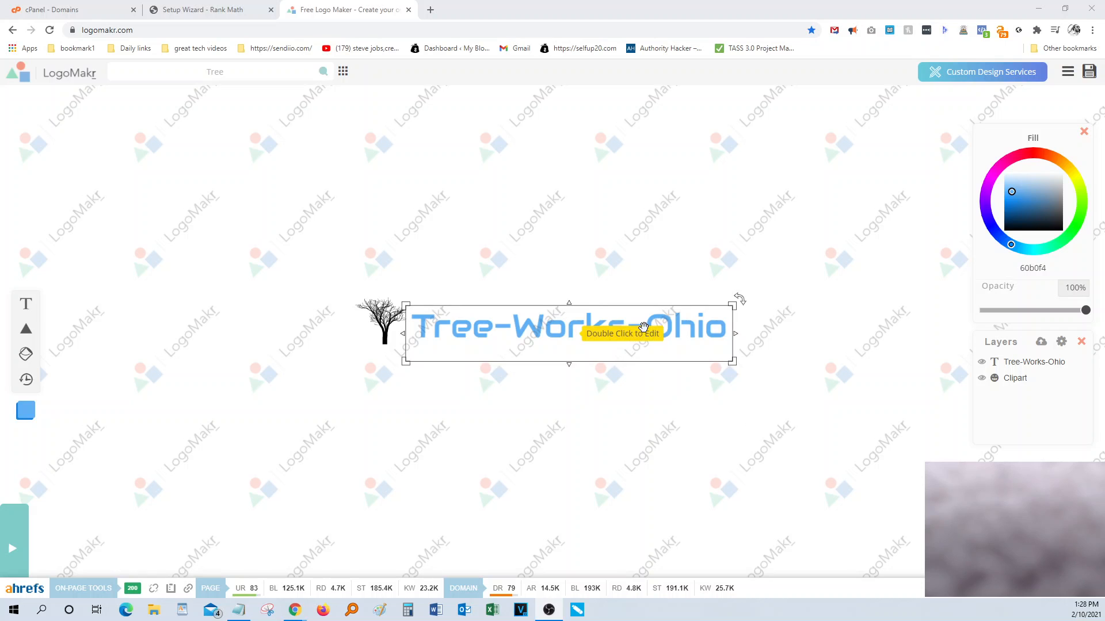
drag(734, 305, 761, 300)
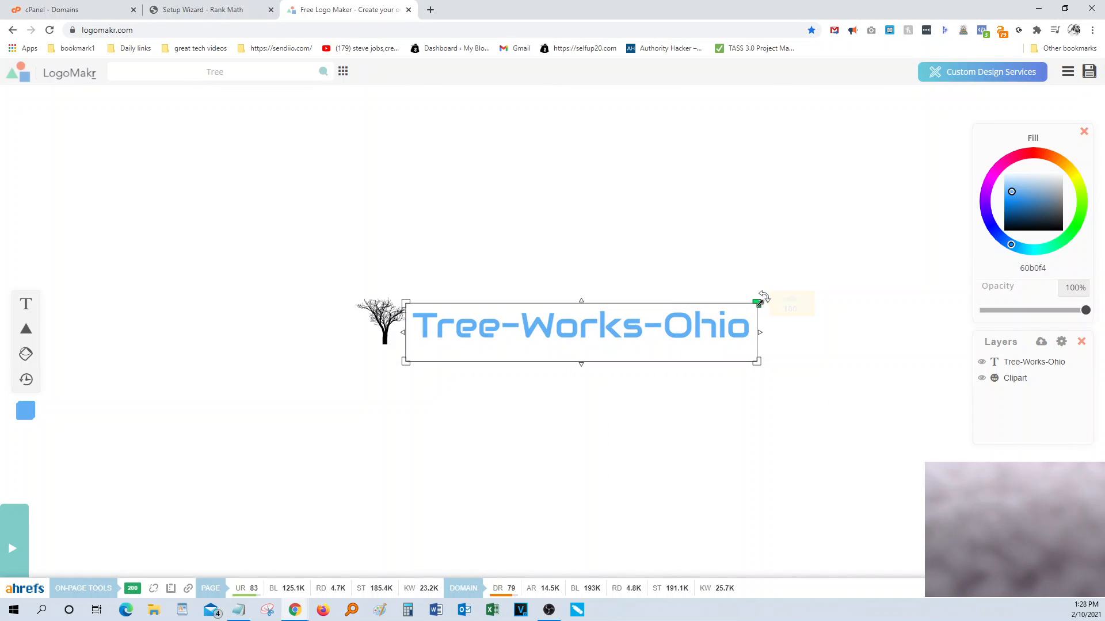
click(382, 325)
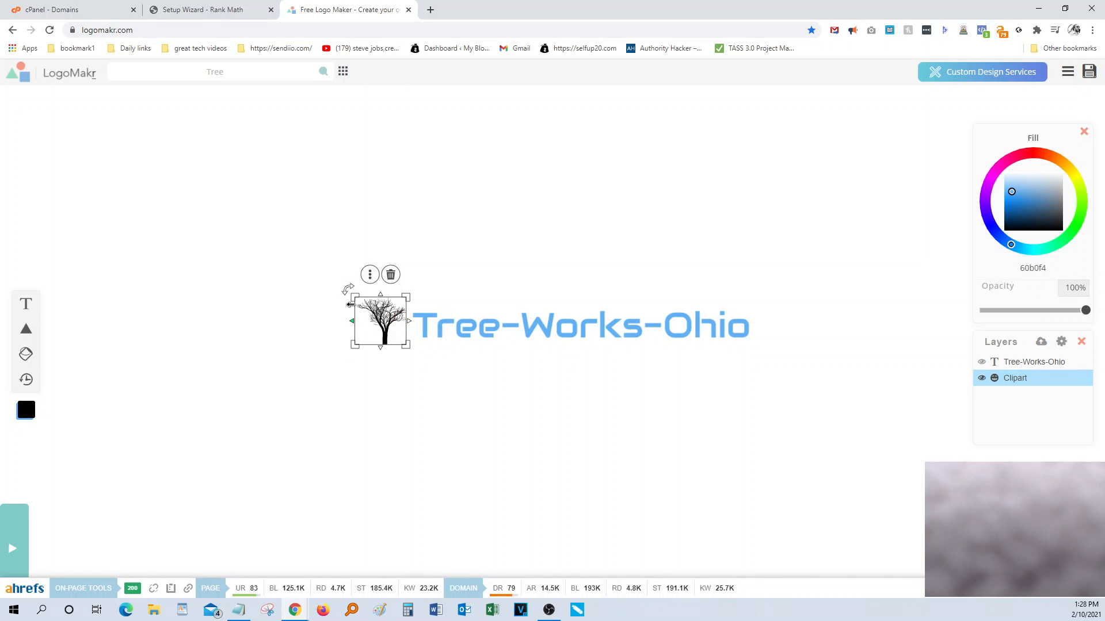
drag(353, 296, 369, 311)
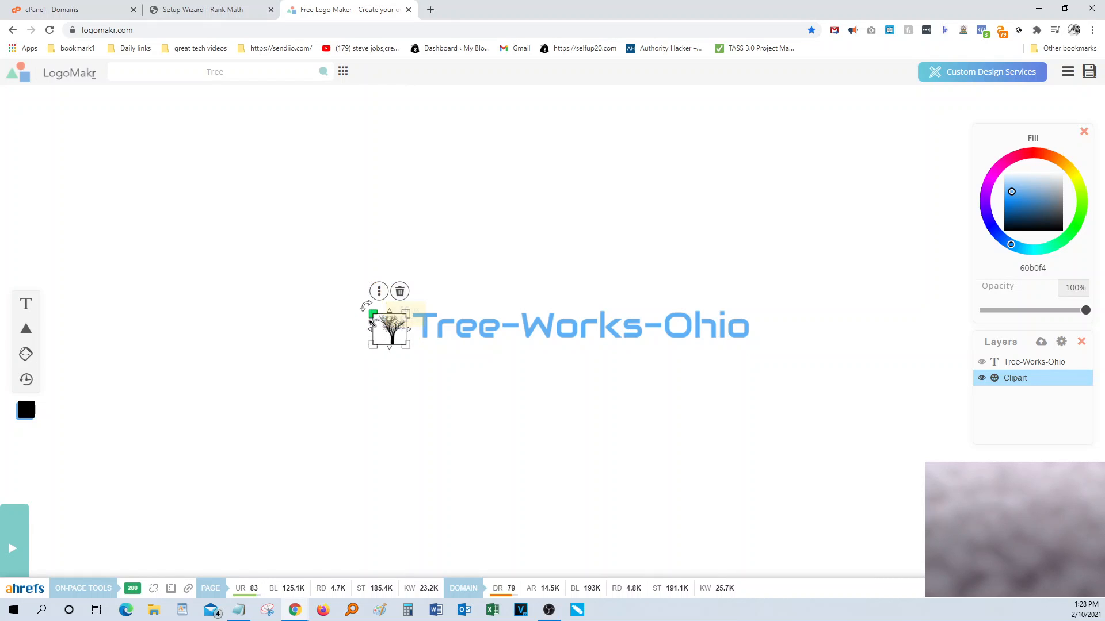
click(528, 229)
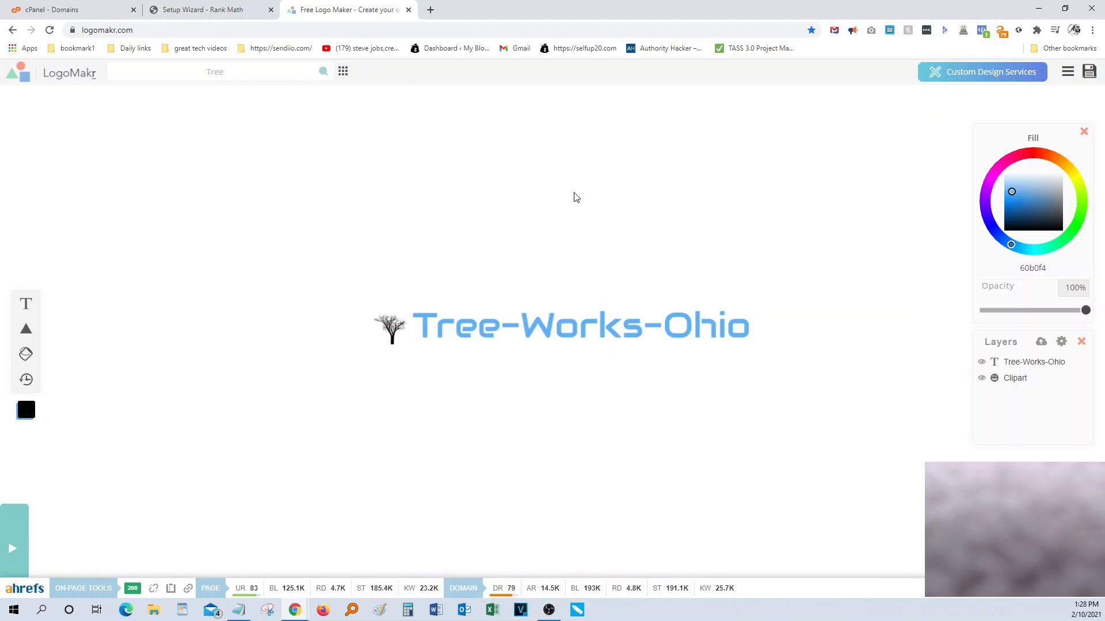
Nudge the shrunken tree clipart slightly upward to align it with the text.
click(393, 328)
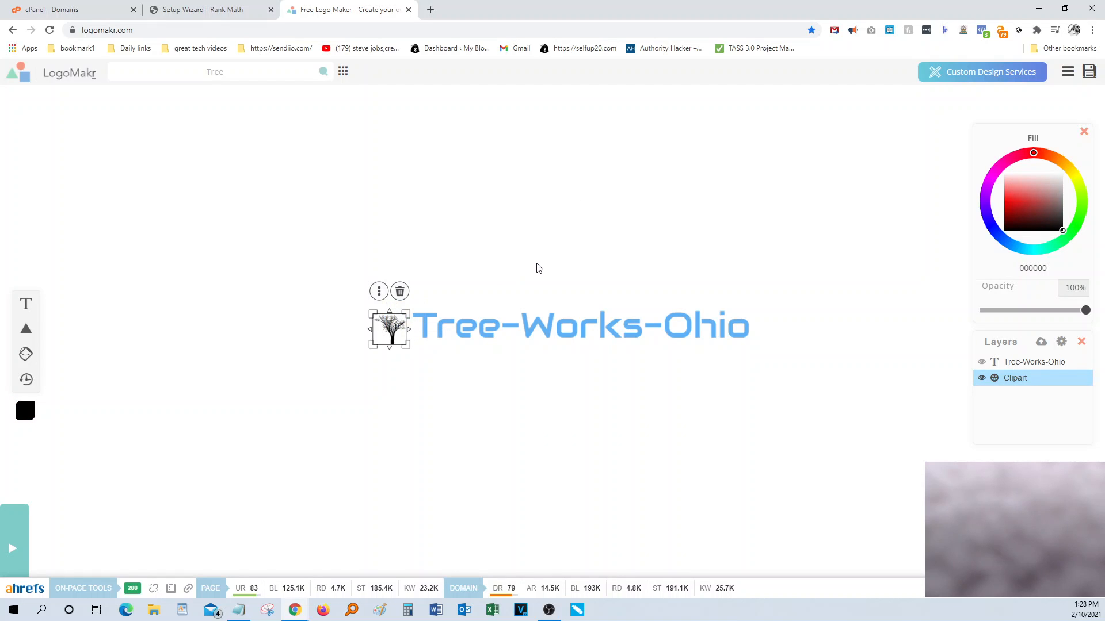
key(Up)
key(Up)
key(Up)
key(Up)
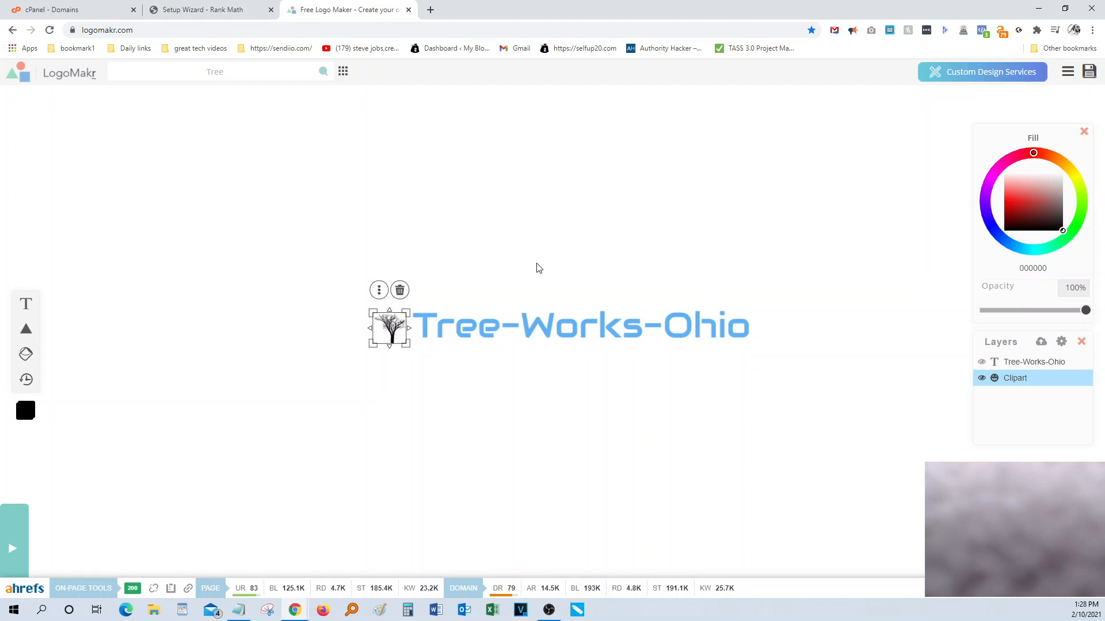
click(630, 231)
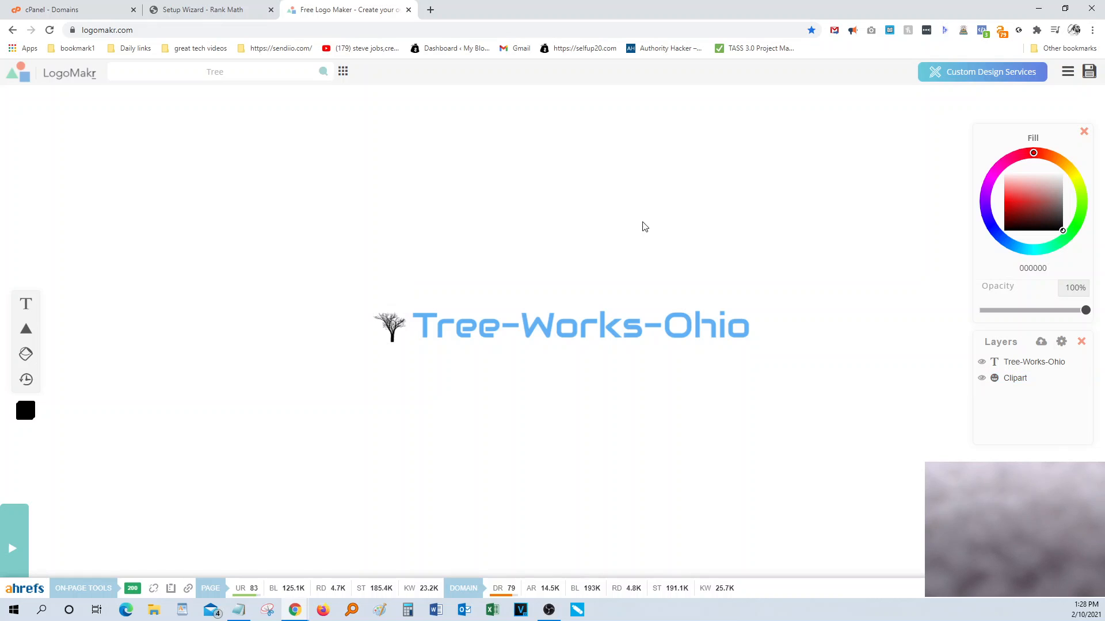
Fine-tune the tree clipart's vertical position against the Tree-Works-Ohio lettering.
click(384, 320)
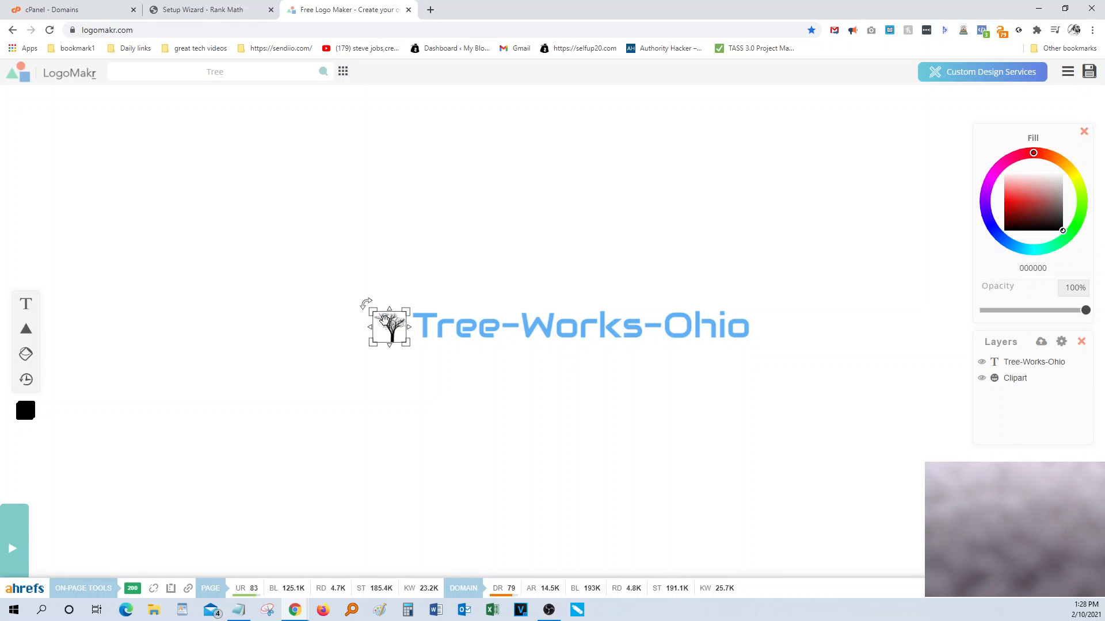
click(384, 320)
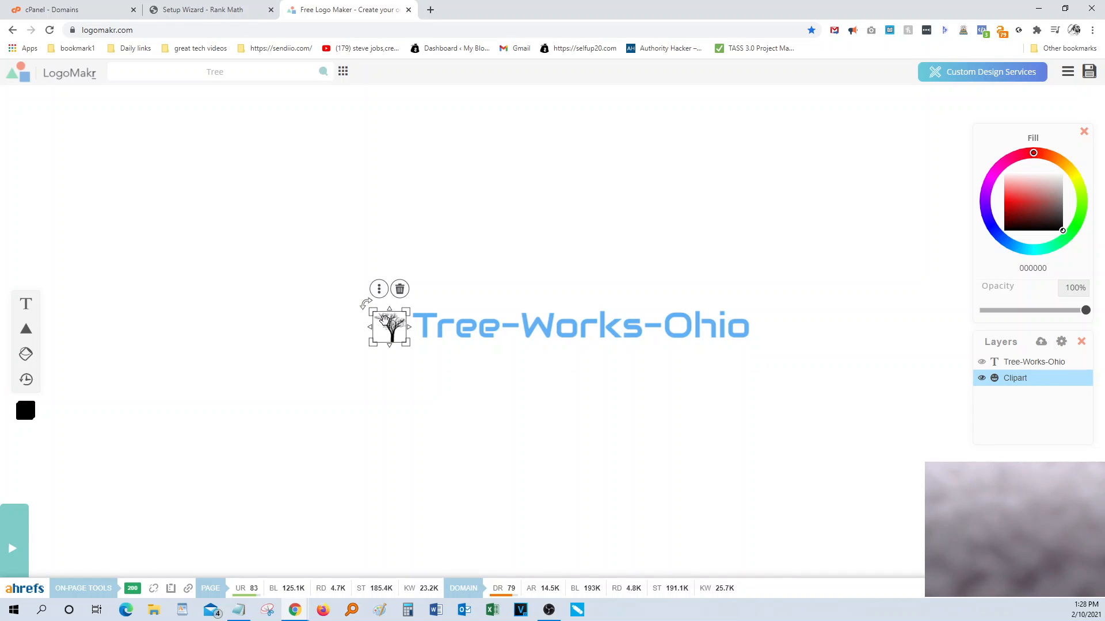
click(519, 271)
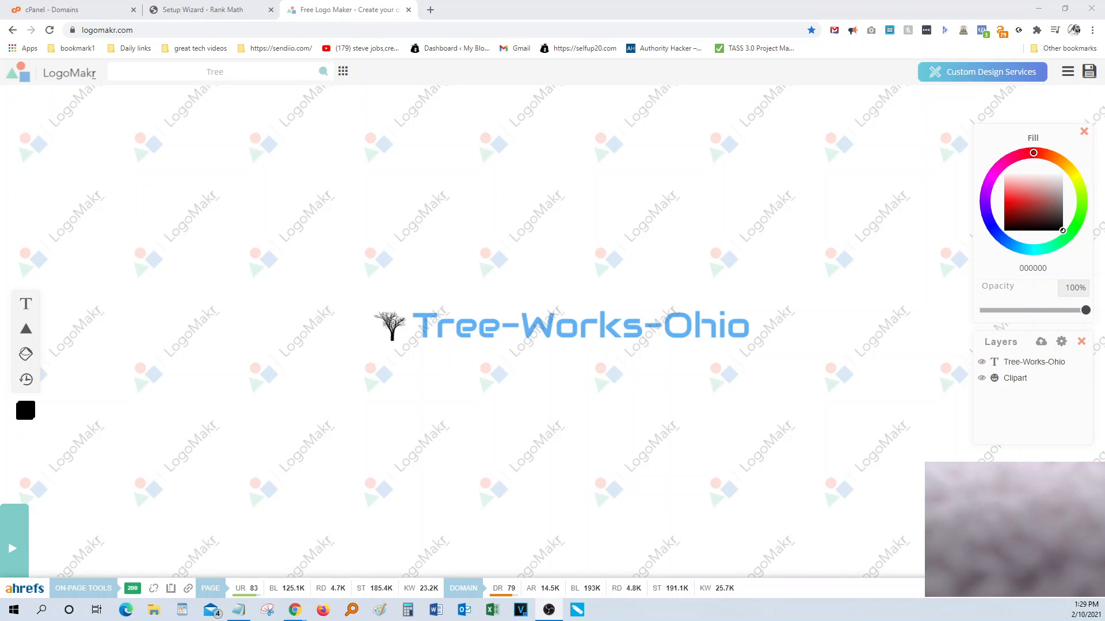
Change the fill colour of the Tree-Works-Ohio text to bright green, 05ff00.
click(626, 324)
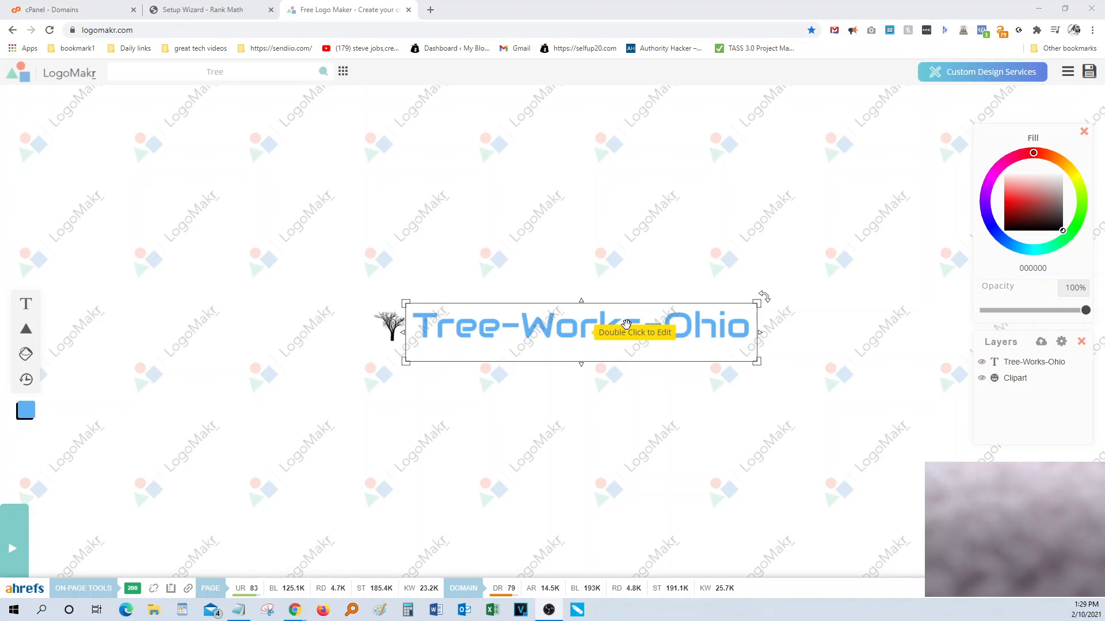
click(626, 324)
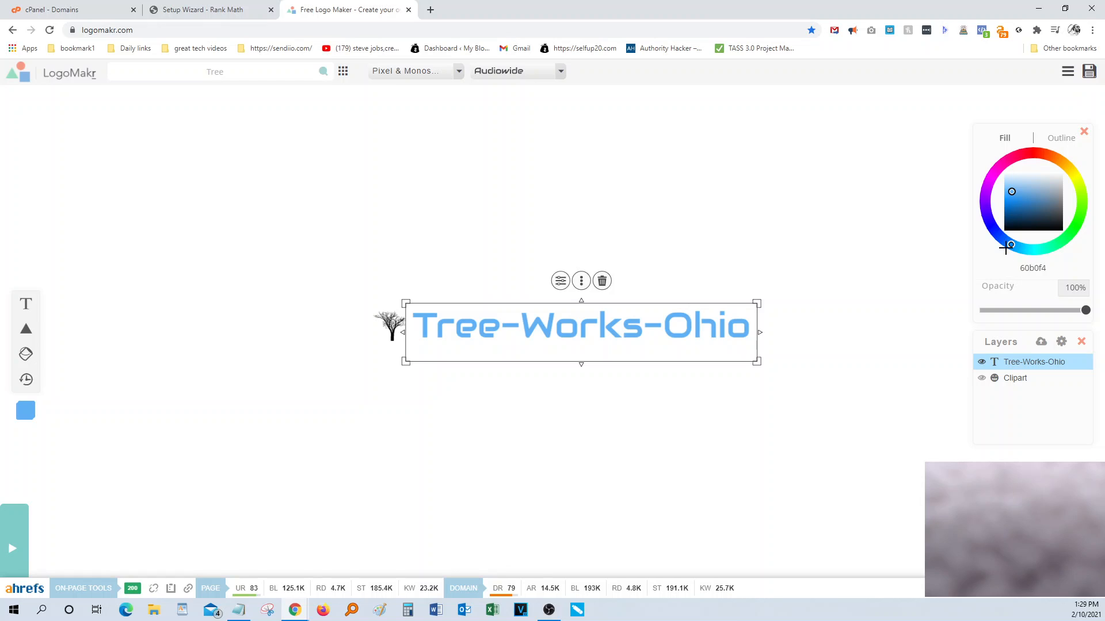
mouse_move(1010, 246)
mouse_down()
mouse_move(1033, 250)
mouse_move(1077, 226)
mouse_up()
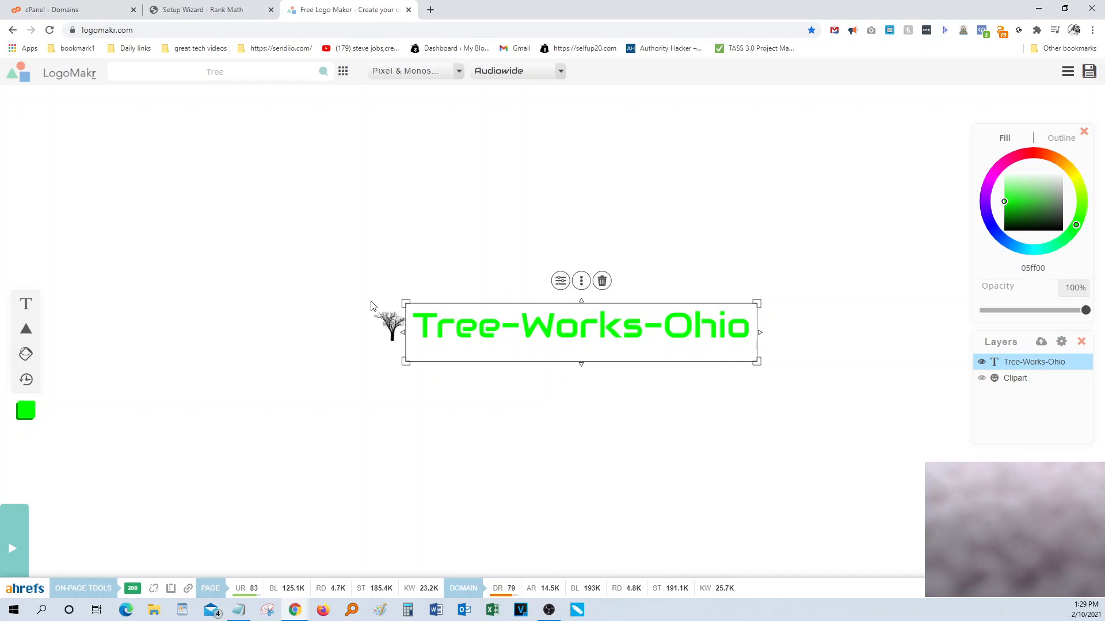
Try selecting the tree and text together, and shift the tree clipart slightly down and away from the lettering.
click(388, 323)
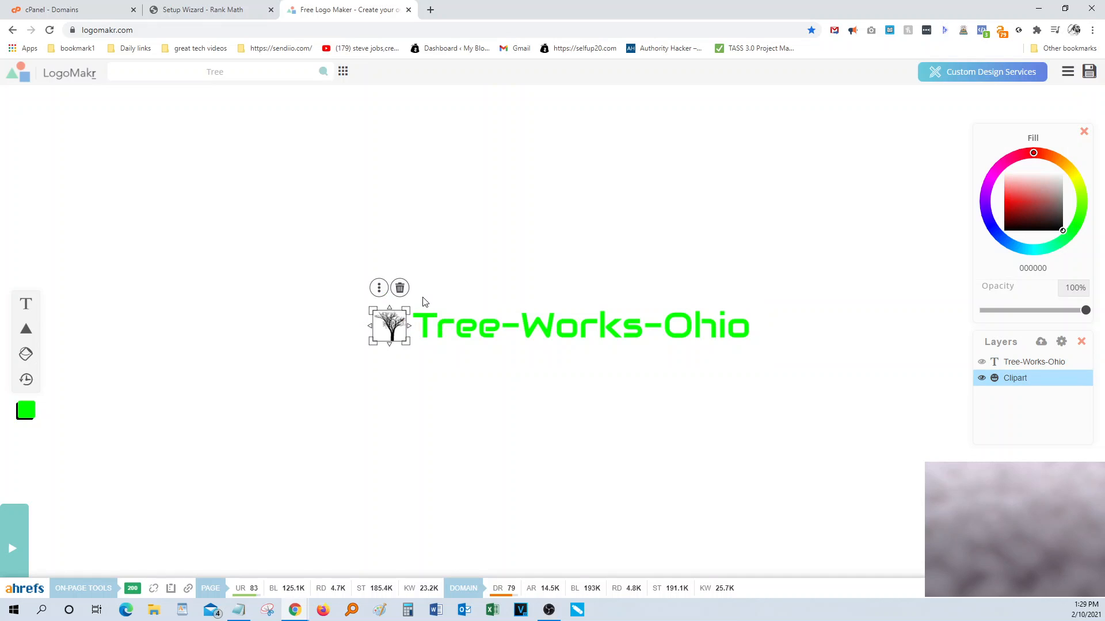
drag(424, 282, 359, 361)
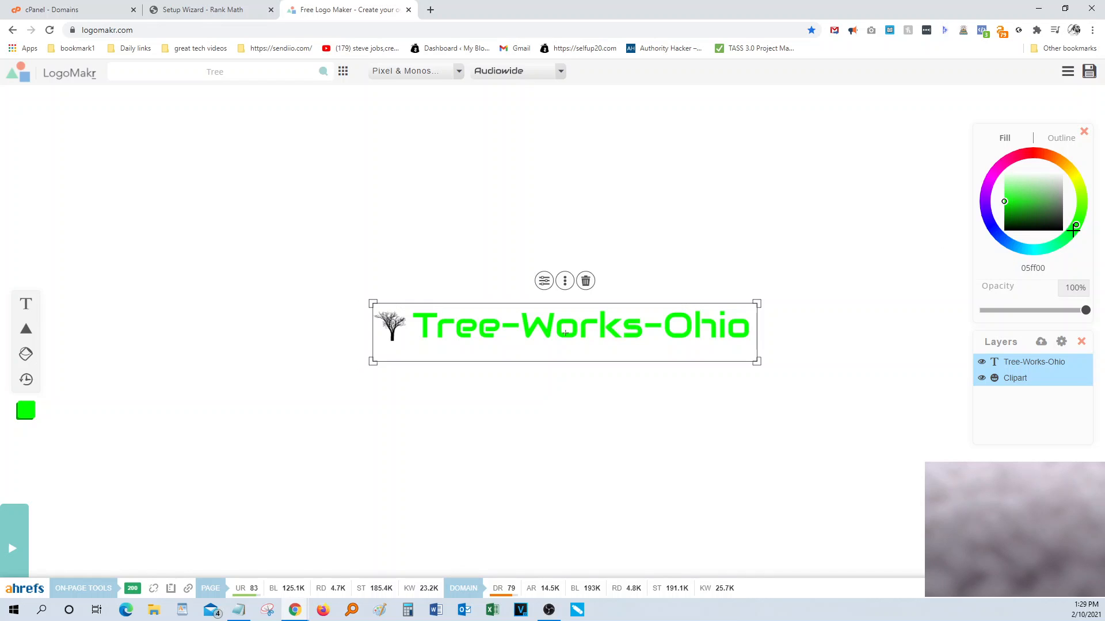
click(502, 238)
drag(391, 332, 383, 337)
drag(428, 282, 372, 364)
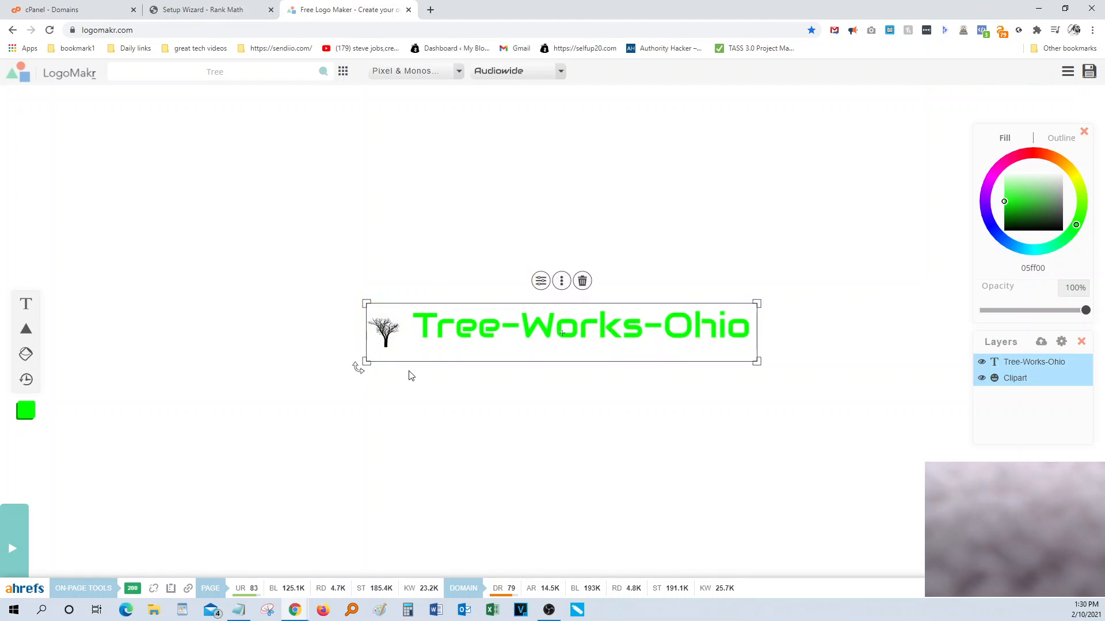
click(407, 381)
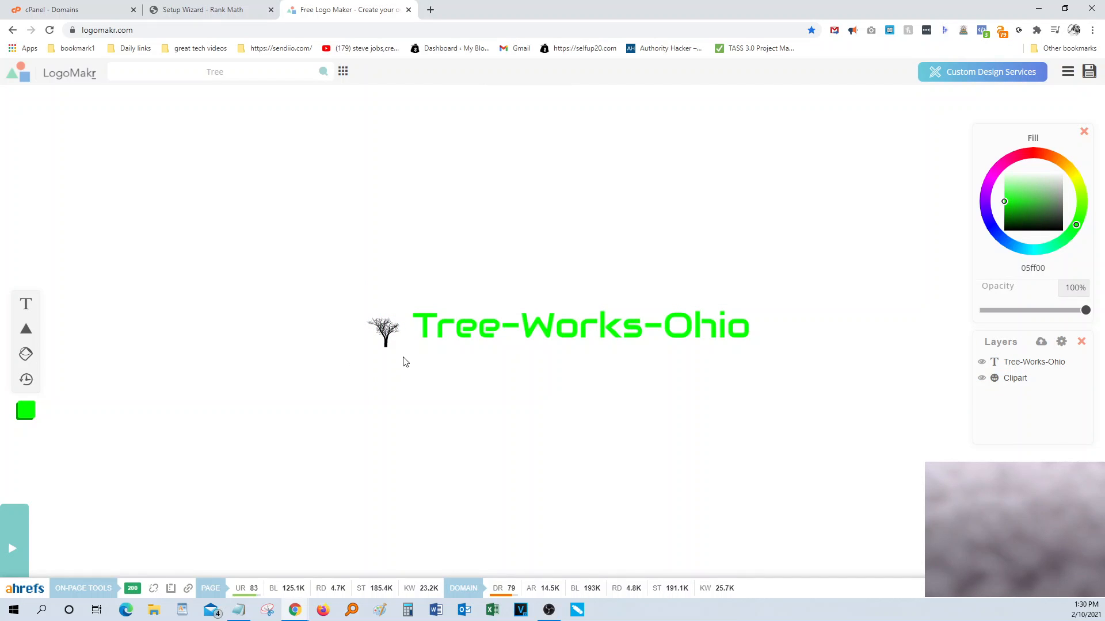
Change the fill colour of the tree clipart to blue, 0053ff.
click(368, 322)
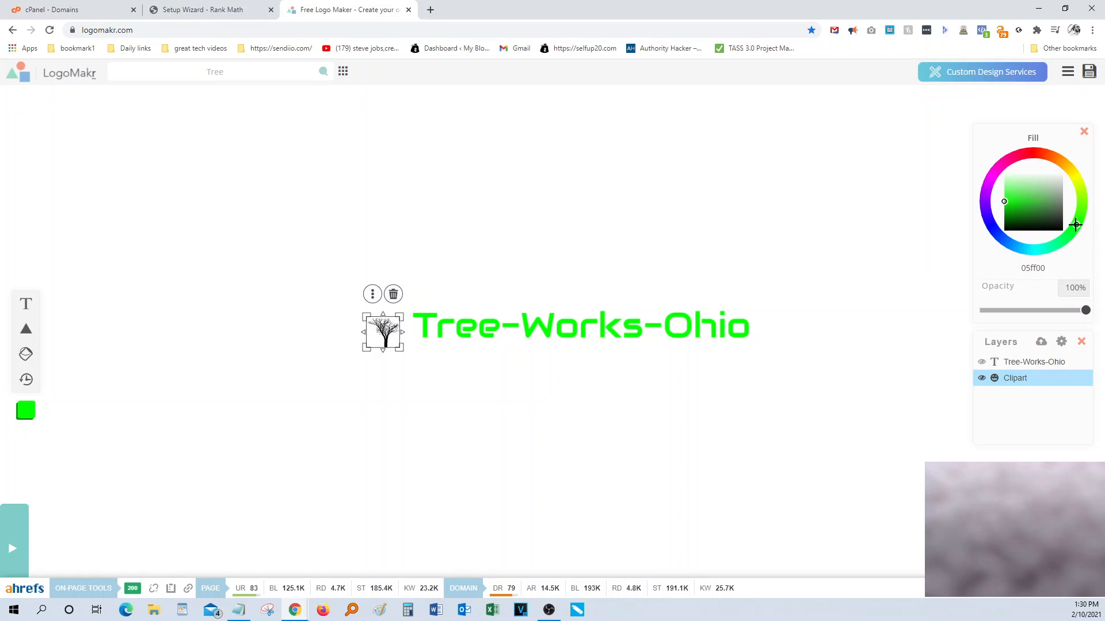
drag(1077, 225, 1002, 240)
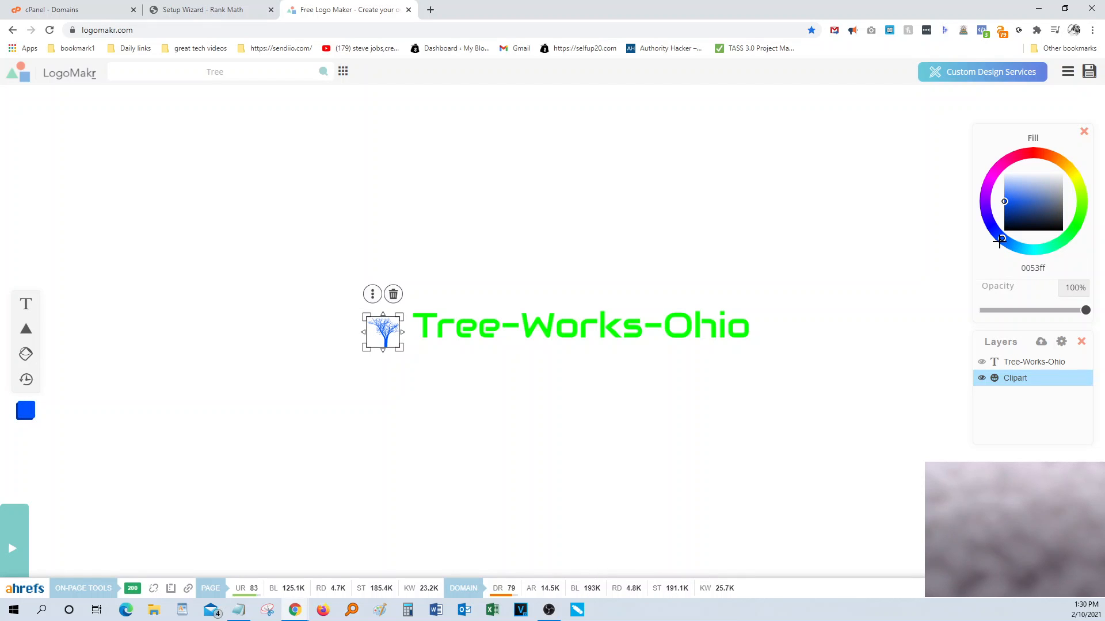
click(787, 203)
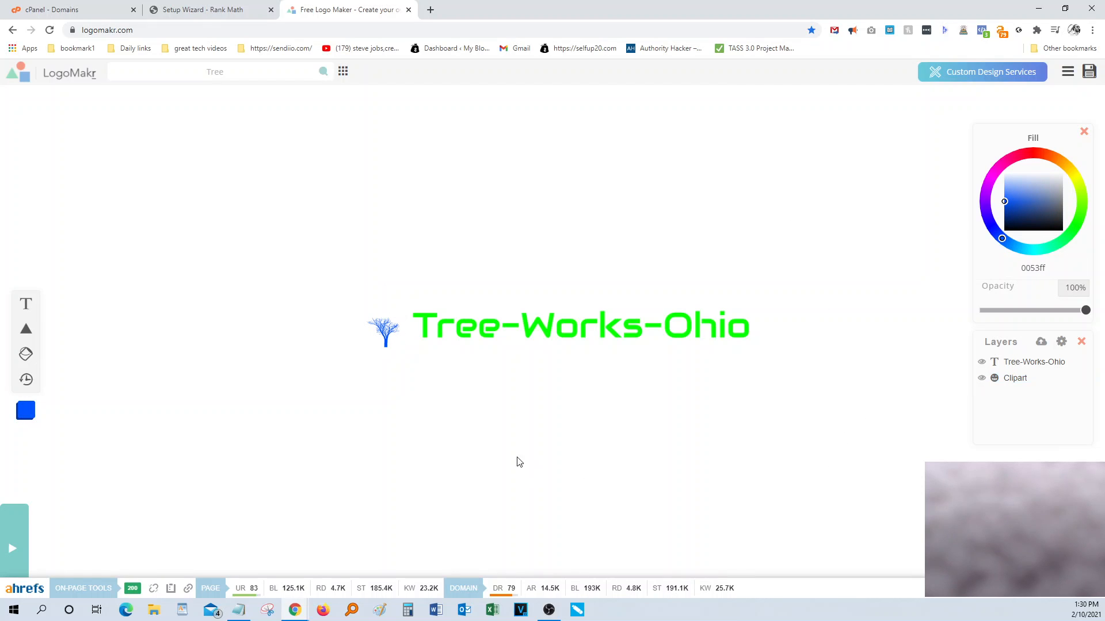
Move the blue tree clipart back close to the Tree-Works-Ohio text and nudge it vertically into line with the lettering.
click(389, 337)
drag(389, 338, 403, 335)
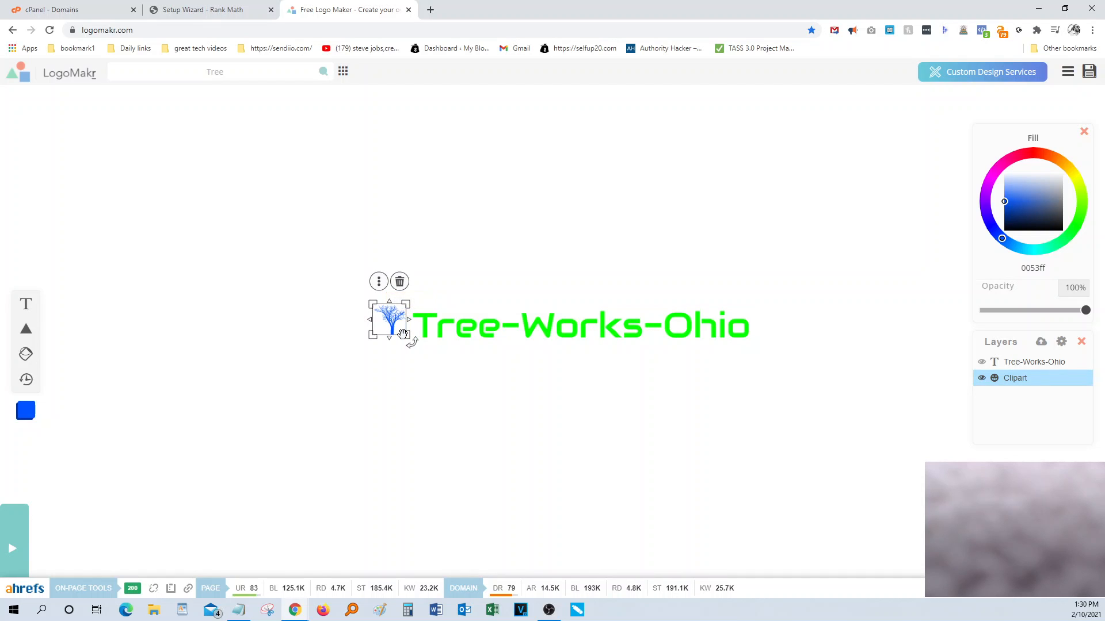
key(Down)
key(Down)
key(Down)
key(Down)
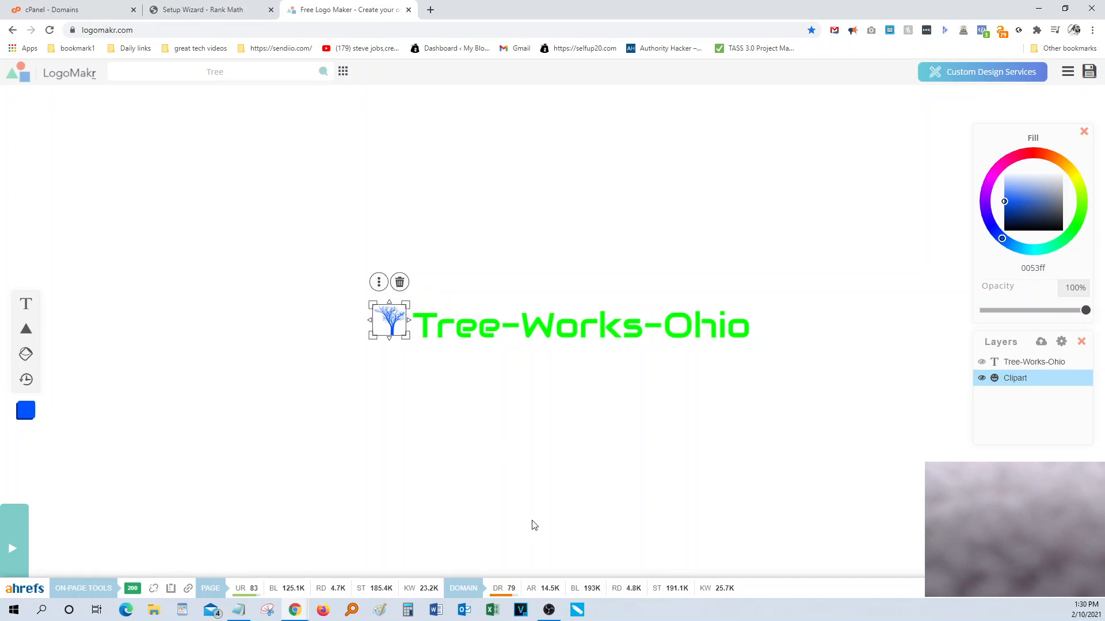
key(Down)
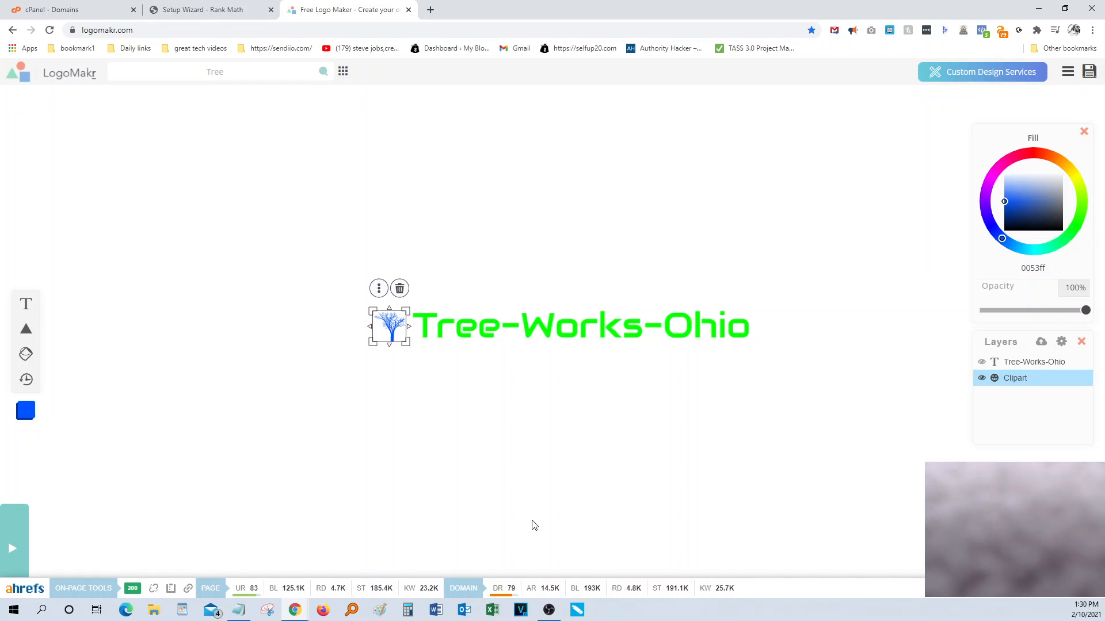
click(647, 238)
click(383, 326)
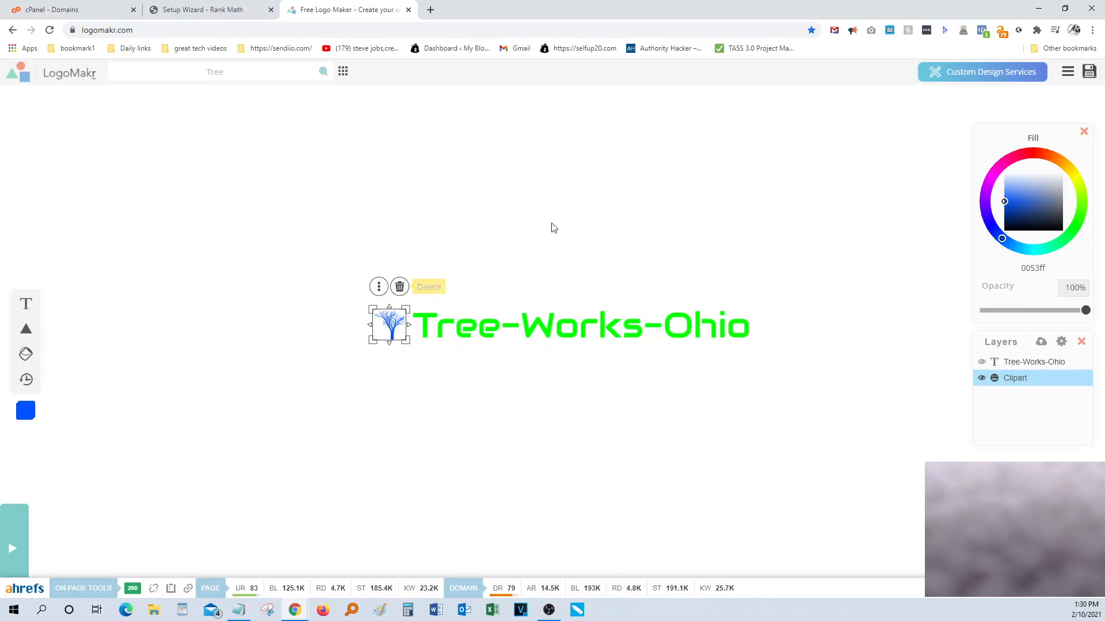
click(589, 197)
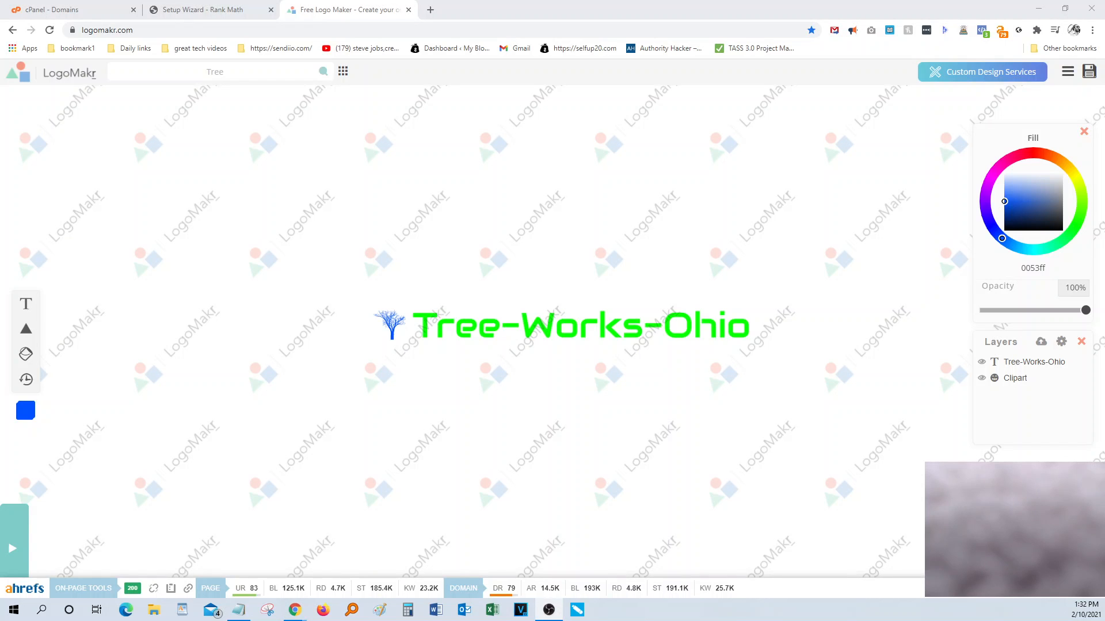
Save the tree-and-text logo, download its free low-resolution file and dismiss the download notice.
click(425, 335)
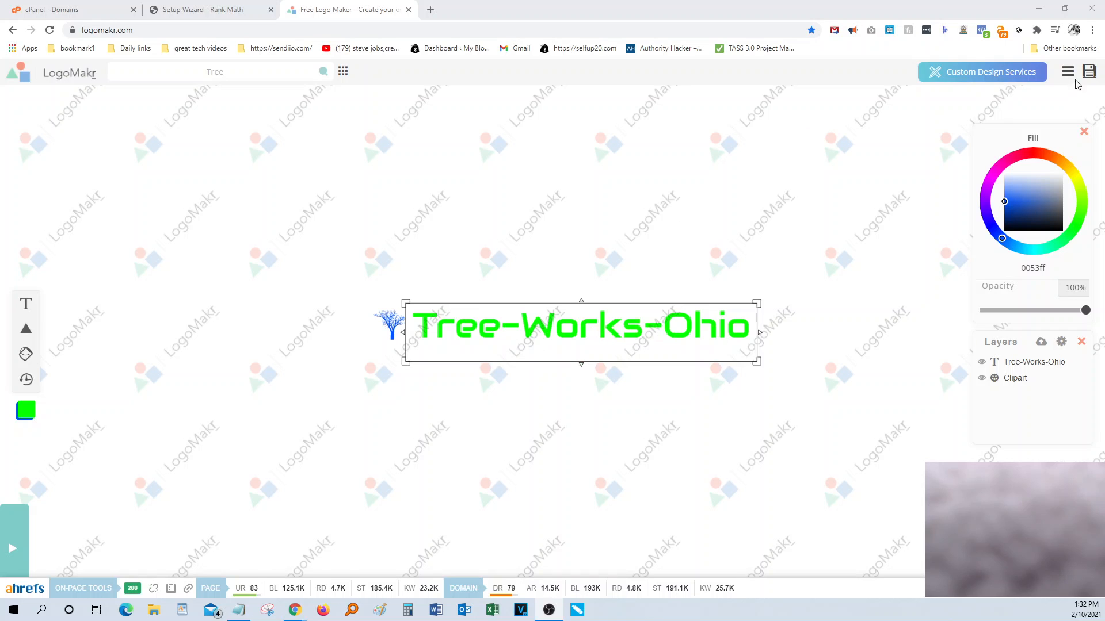
click(1093, 70)
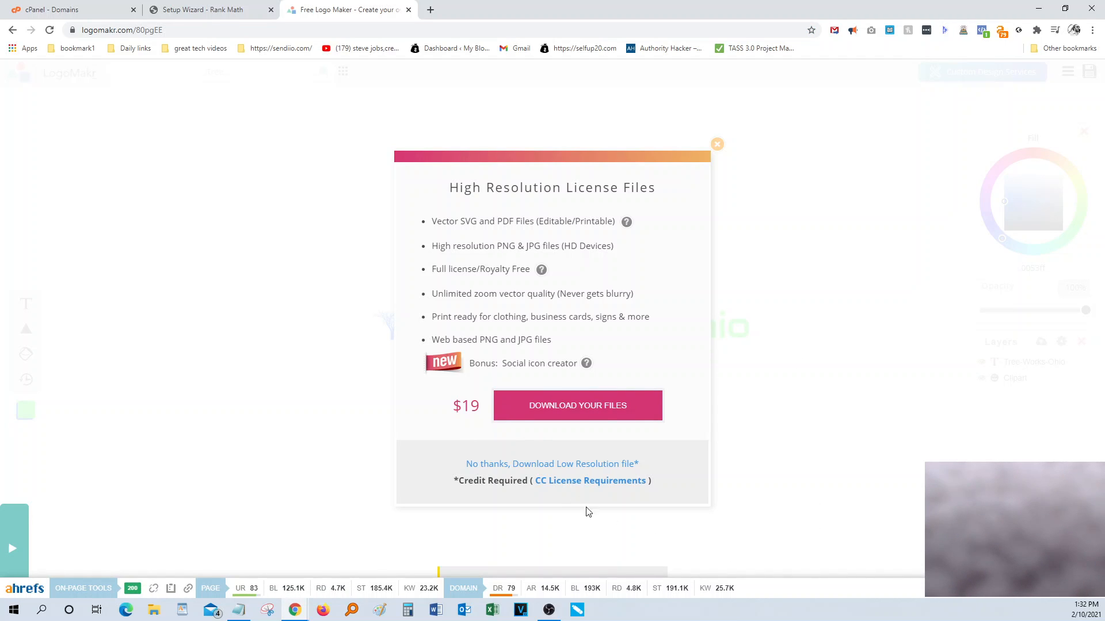
click(545, 465)
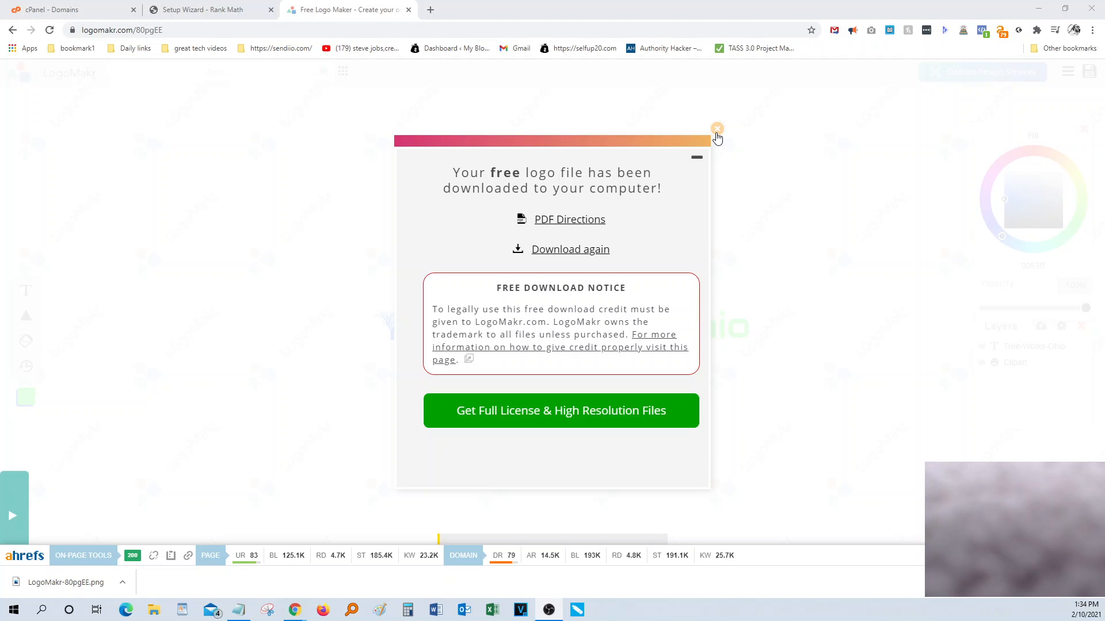
click(716, 137)
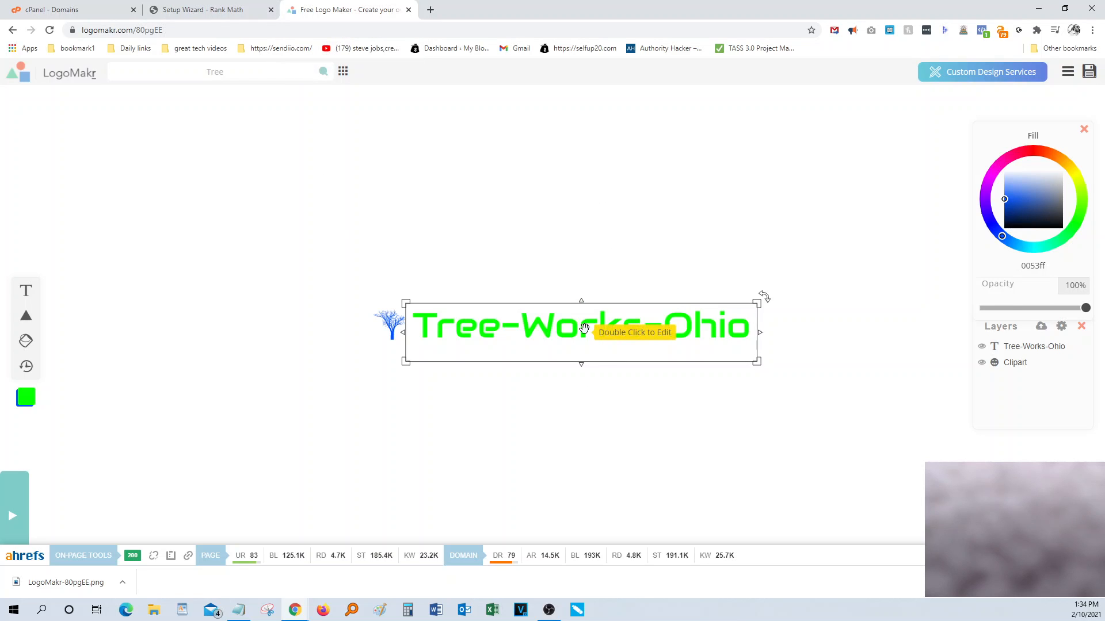
Delete the Tree-Works-Ohio text and enlarge the remaining blue tree clipart into a large centred, nearly square logo.
click(565, 339)
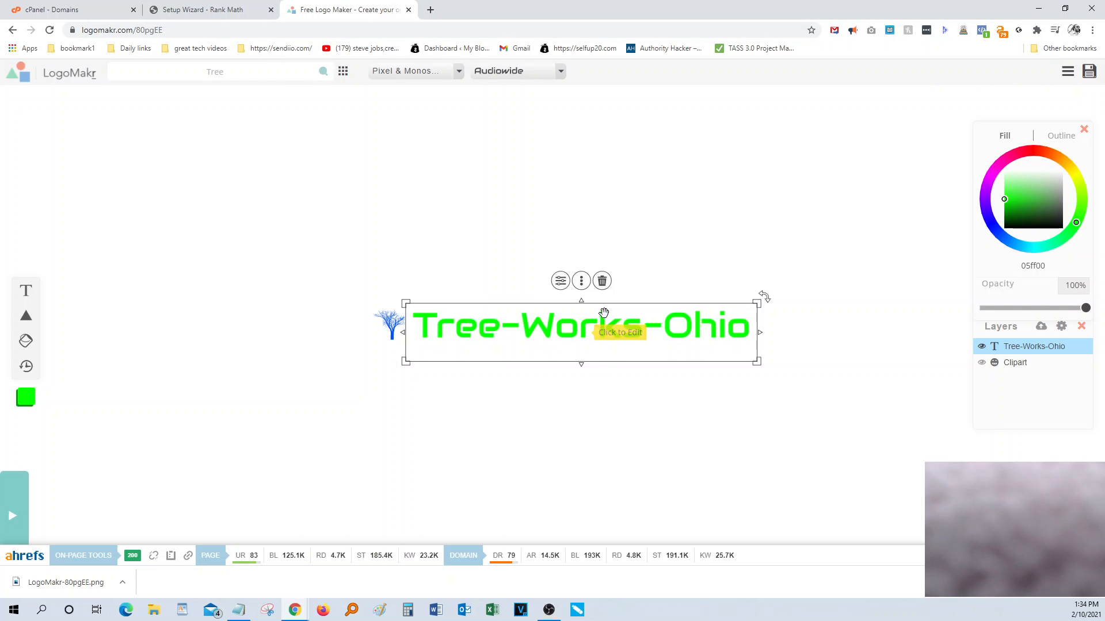
click(602, 281)
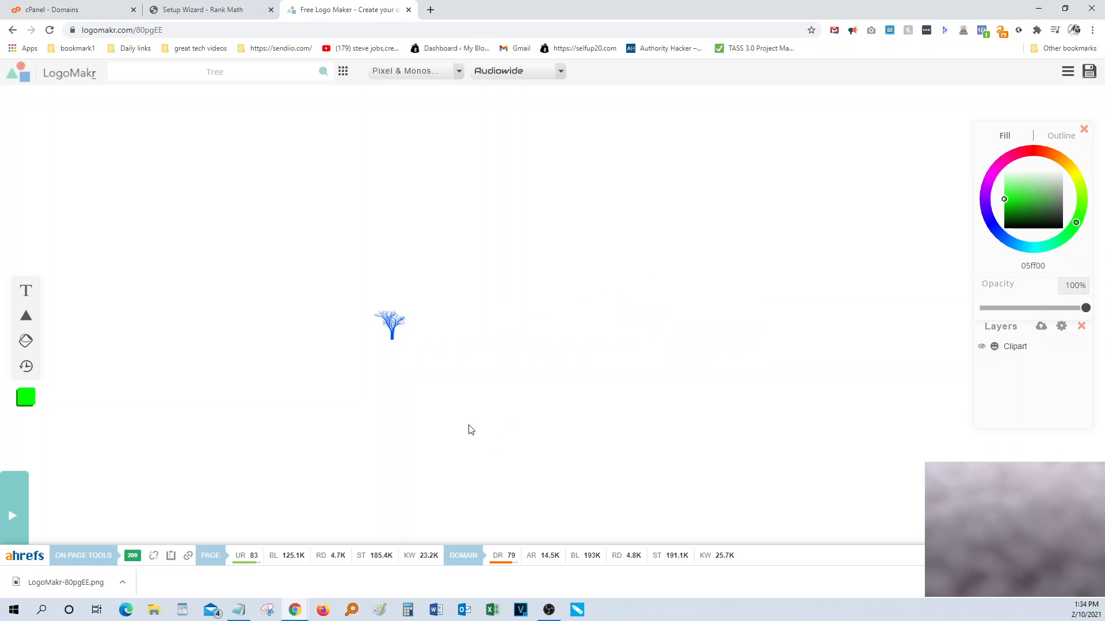
click(384, 330)
click(387, 328)
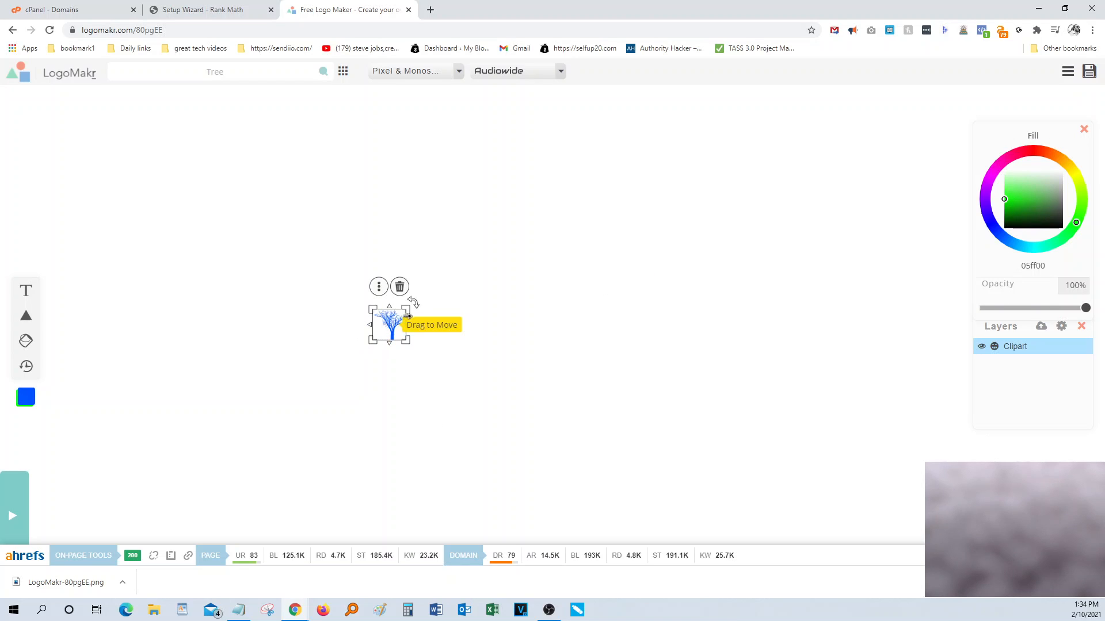
drag(406, 310, 574, 264)
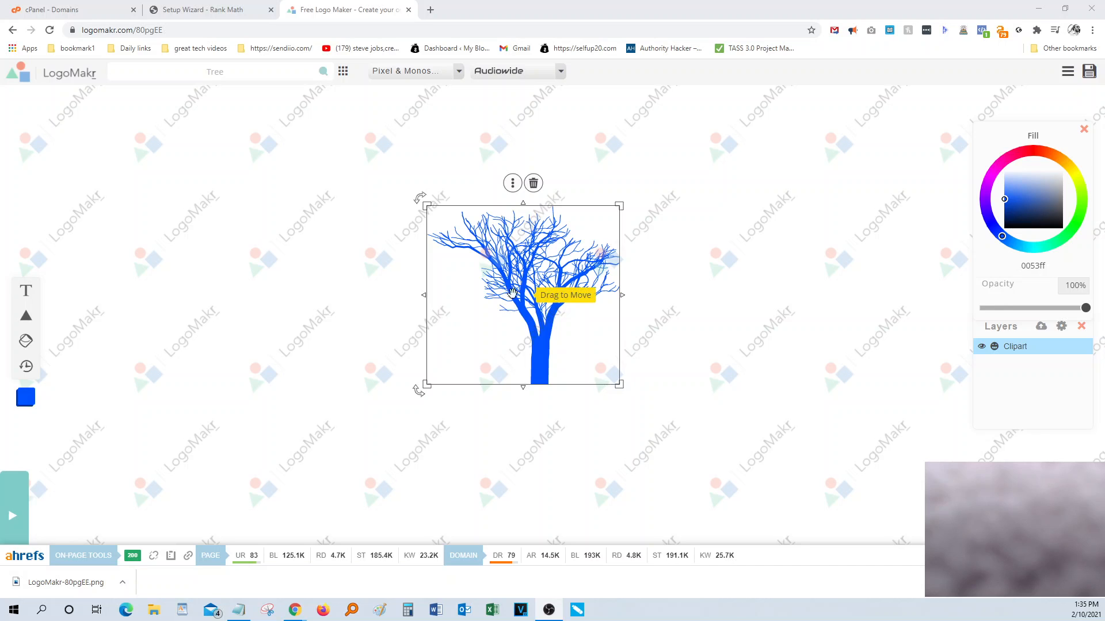
Save the tree-only logo and download its free low-resolution file.
click(1095, 75)
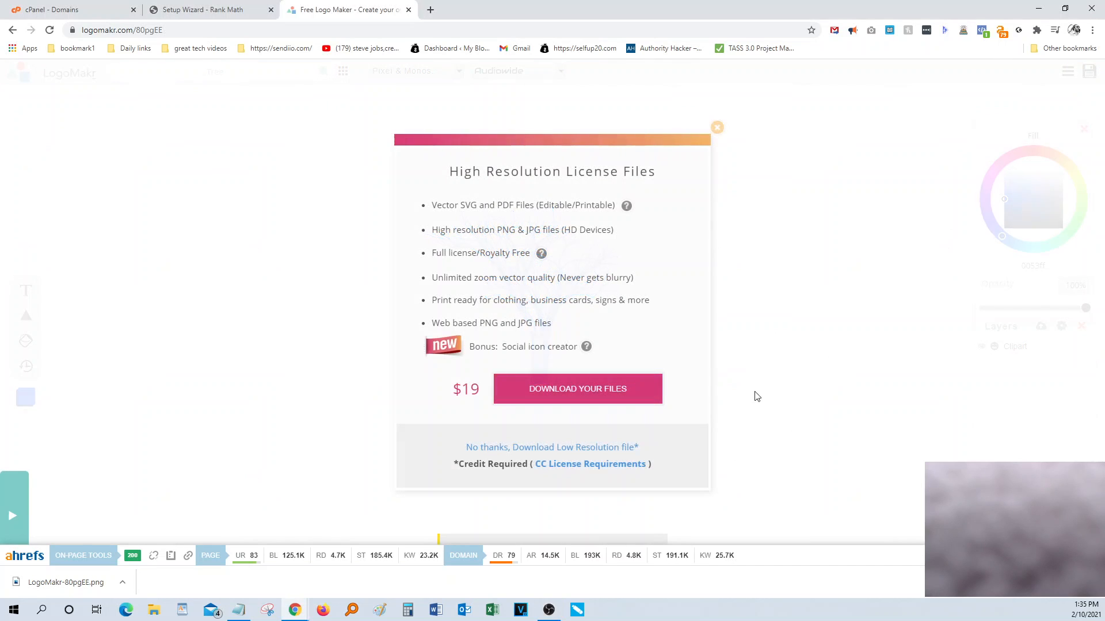
click(559, 449)
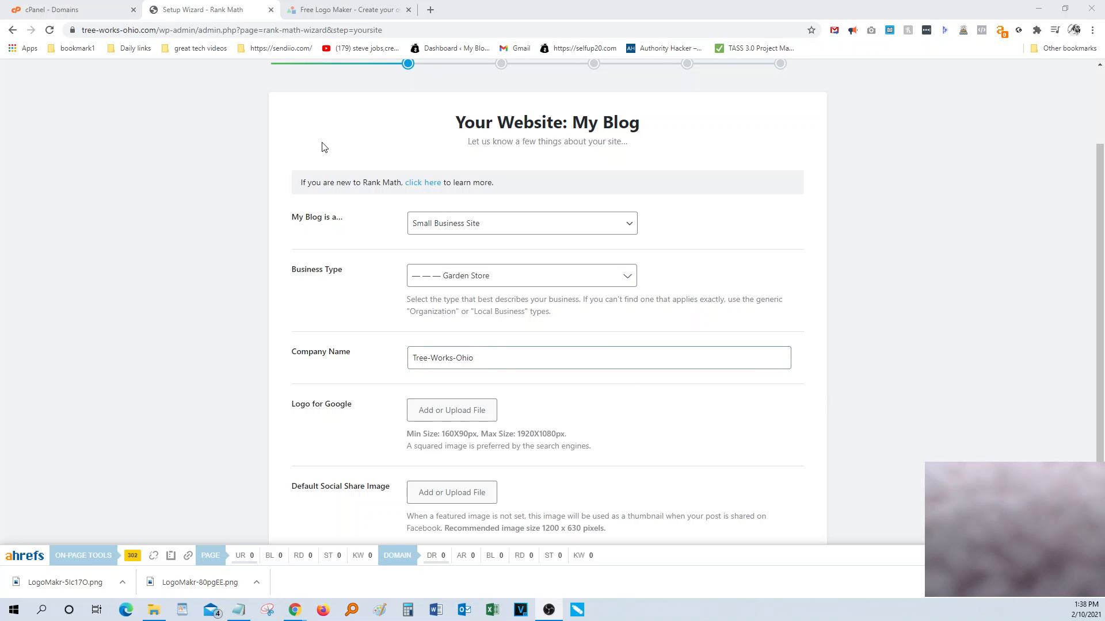
Upload LogoMakr-80pgEE.png from the Tree-Works-Ohio files and logos folder and use it as the Logo for Google.
scroll(495, 213, up, 2)
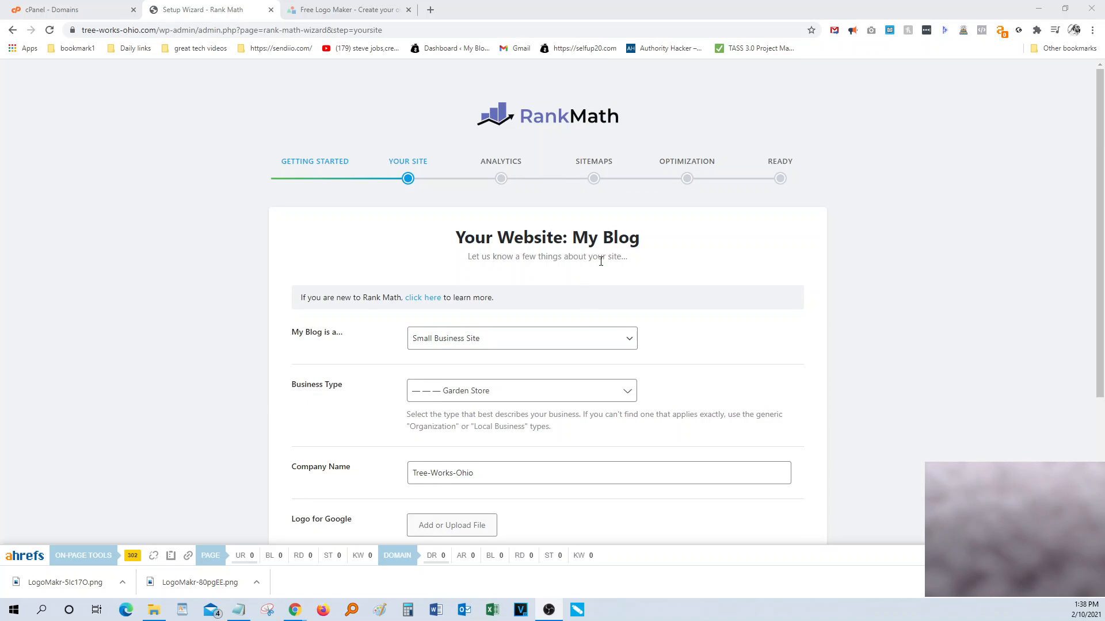
scroll(579, 287, down, 1)
scroll(580, 287, down, 2)
click(455, 358)
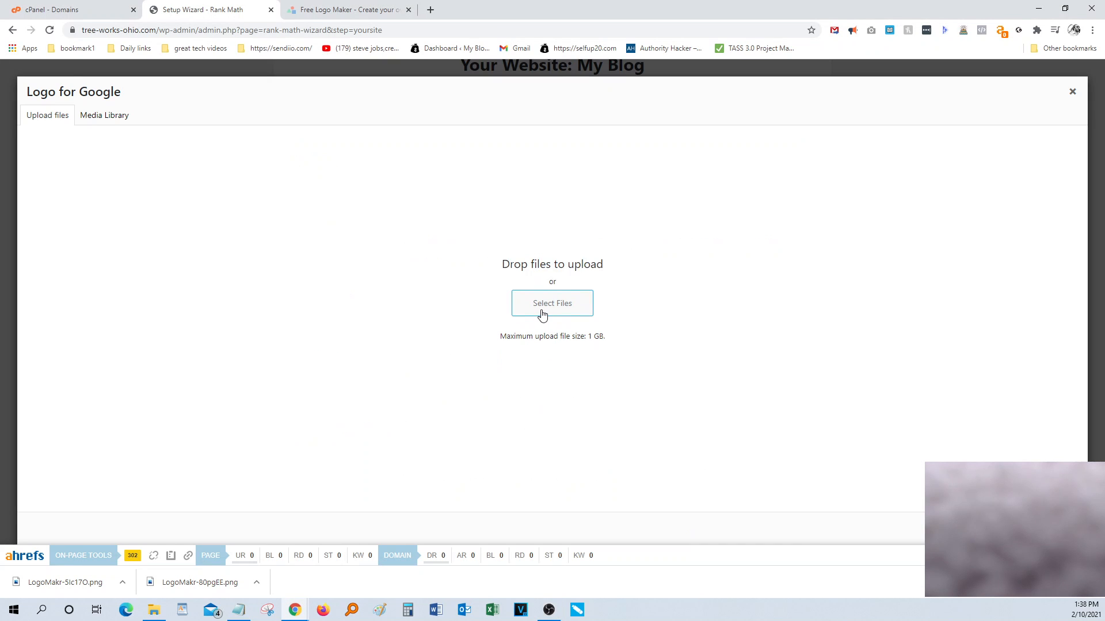
click(543, 315)
double_click(198, 120)
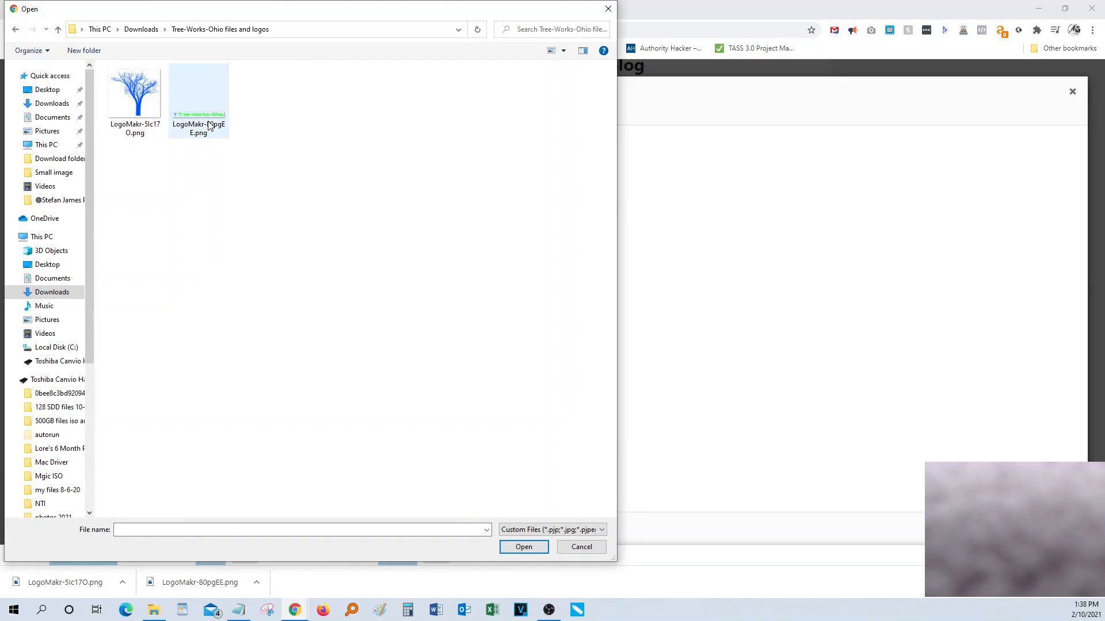
double_click(210, 126)
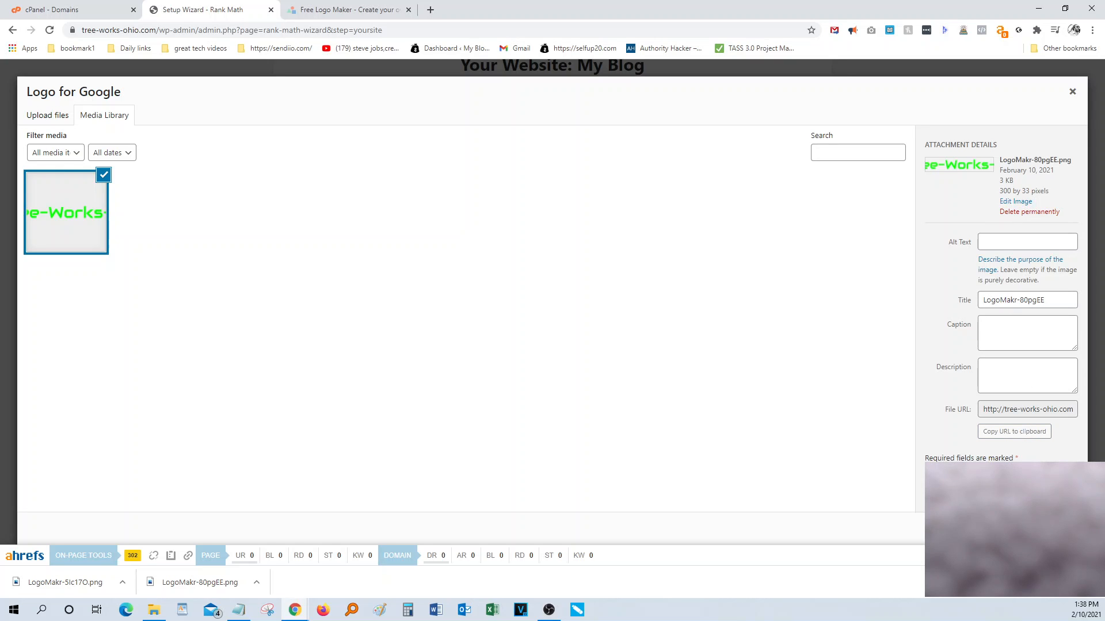
click(1048, 528)
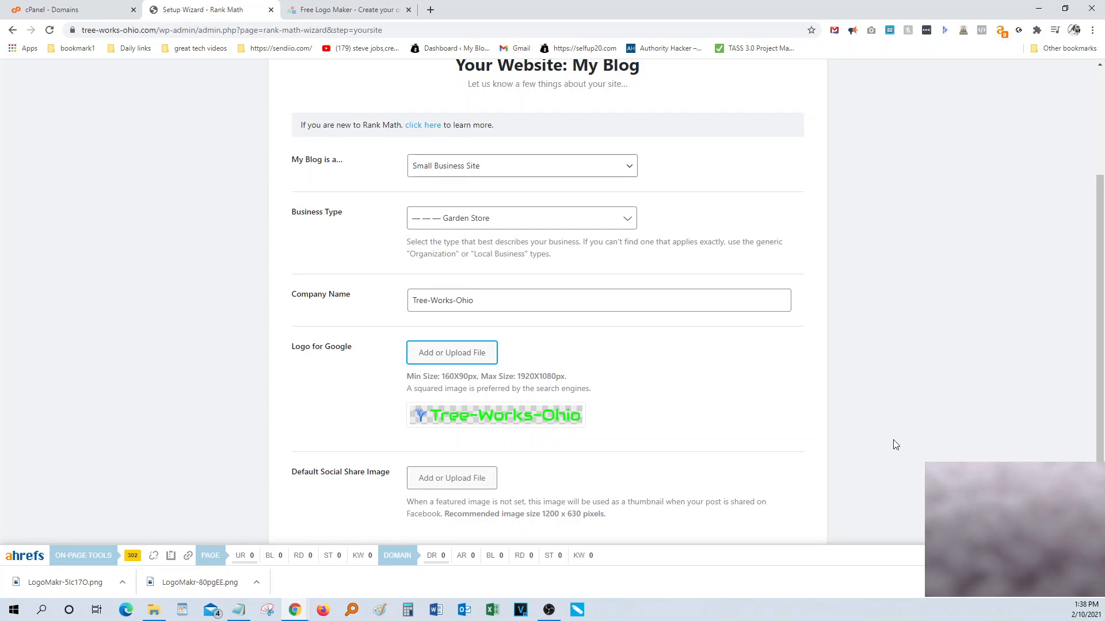
scroll(882, 385, down, 1)
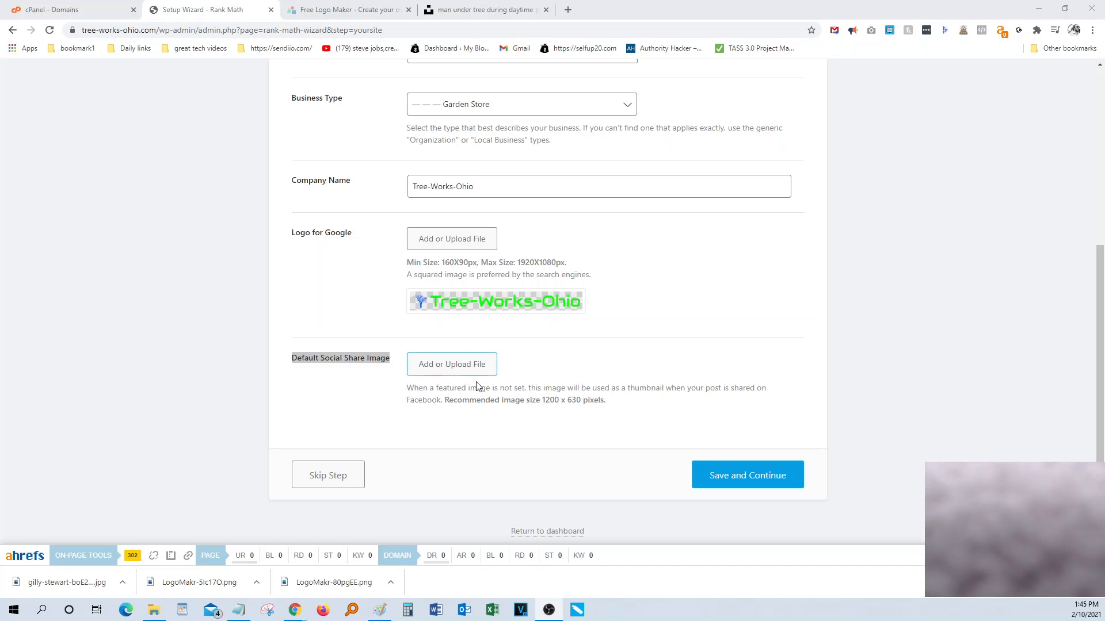
click(361, 409)
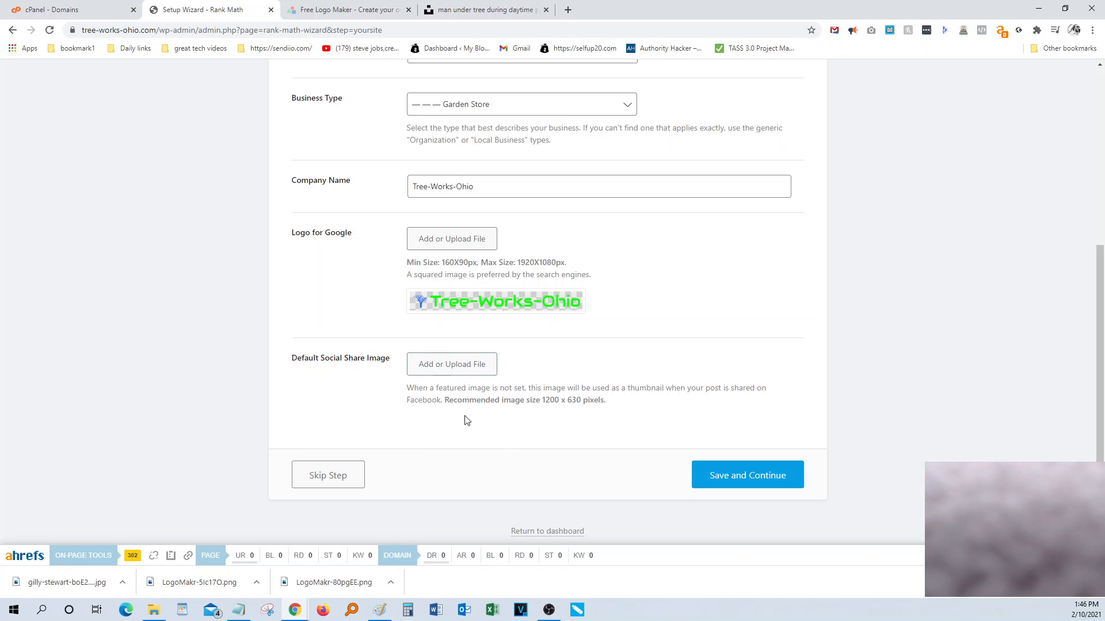
Show the downloaded Unsplash tree photo in its folder, open it in Paint and maximize the window.
click(452, 8)
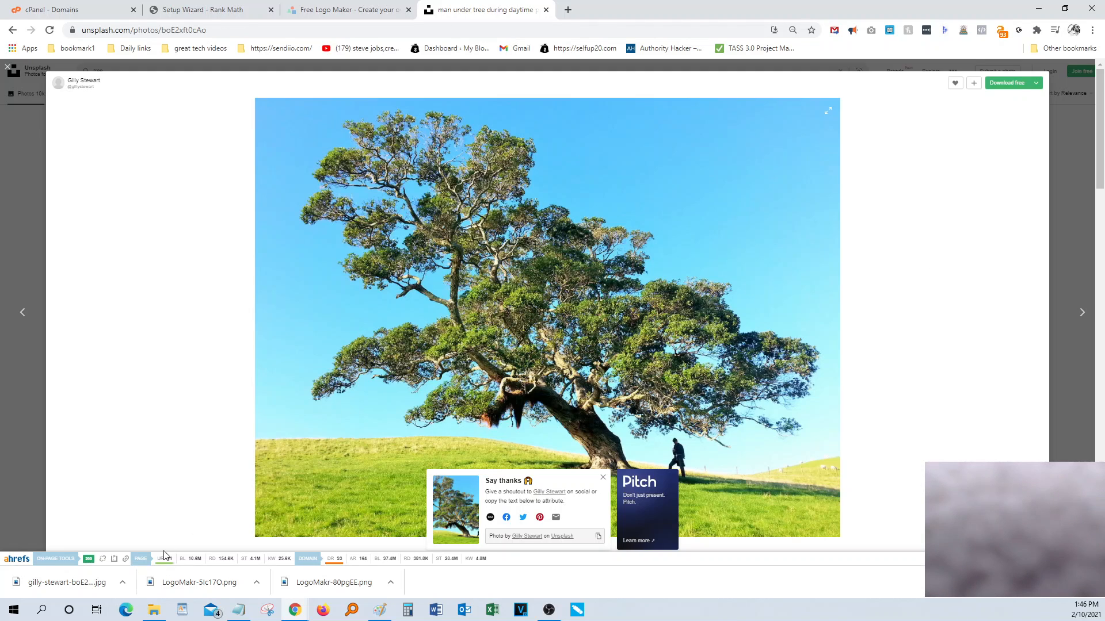
right_click(55, 590)
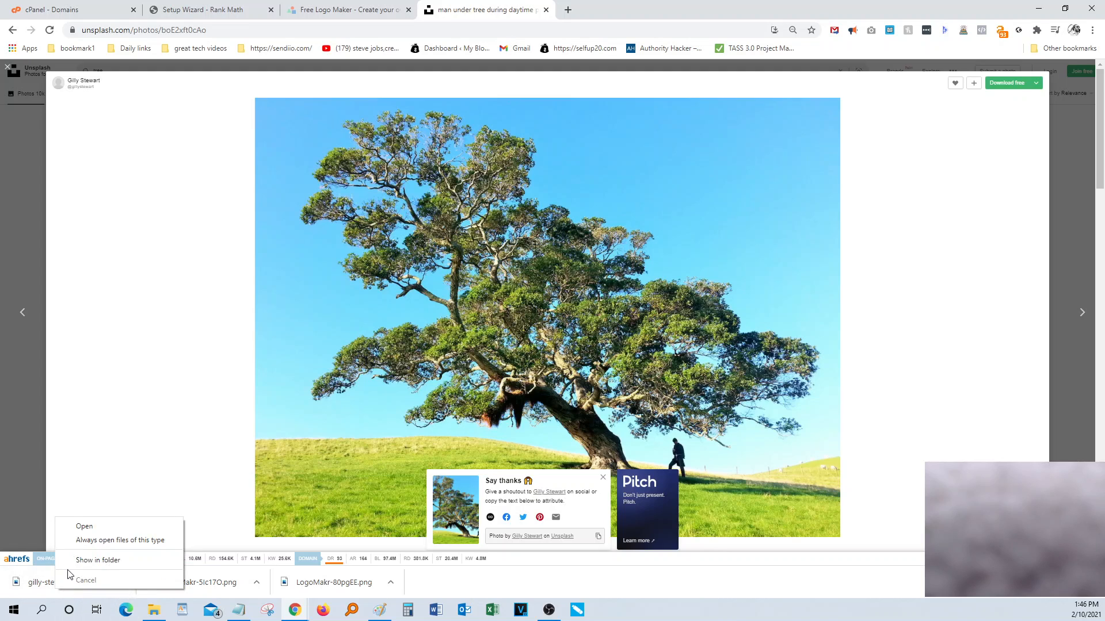
click(86, 561)
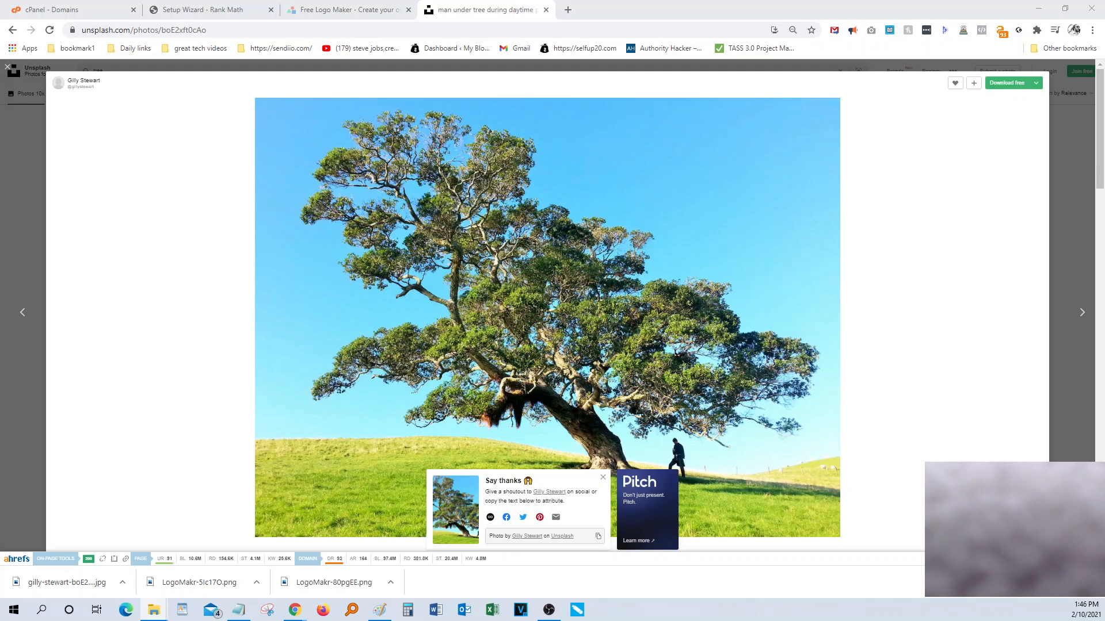
drag(738, 218, 557, 394)
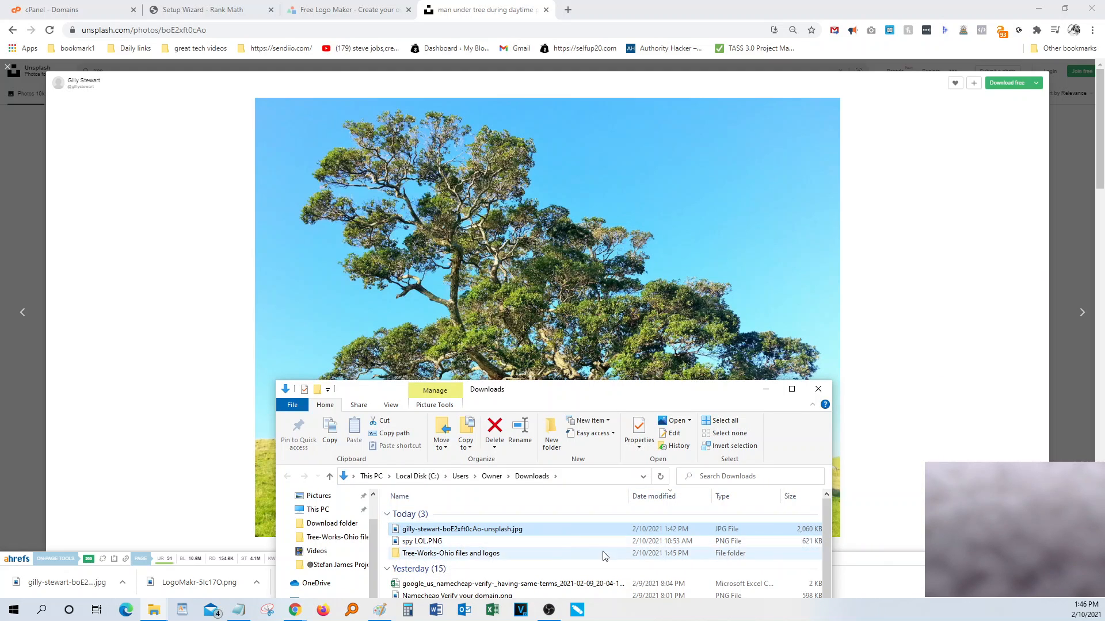
right_click(502, 532)
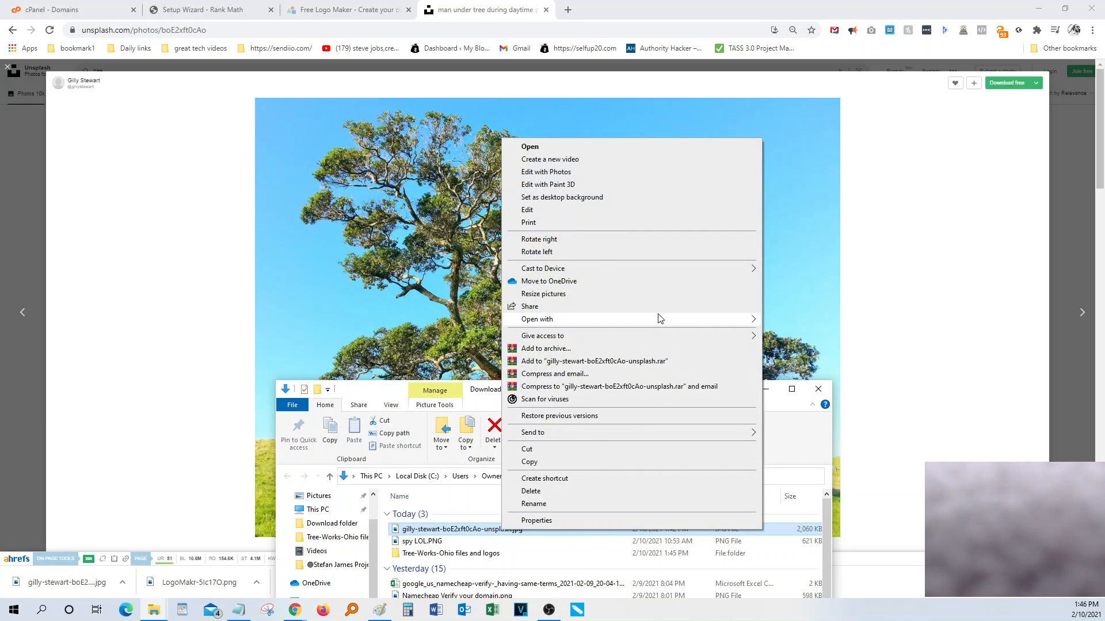
mouse_move(656, 316)
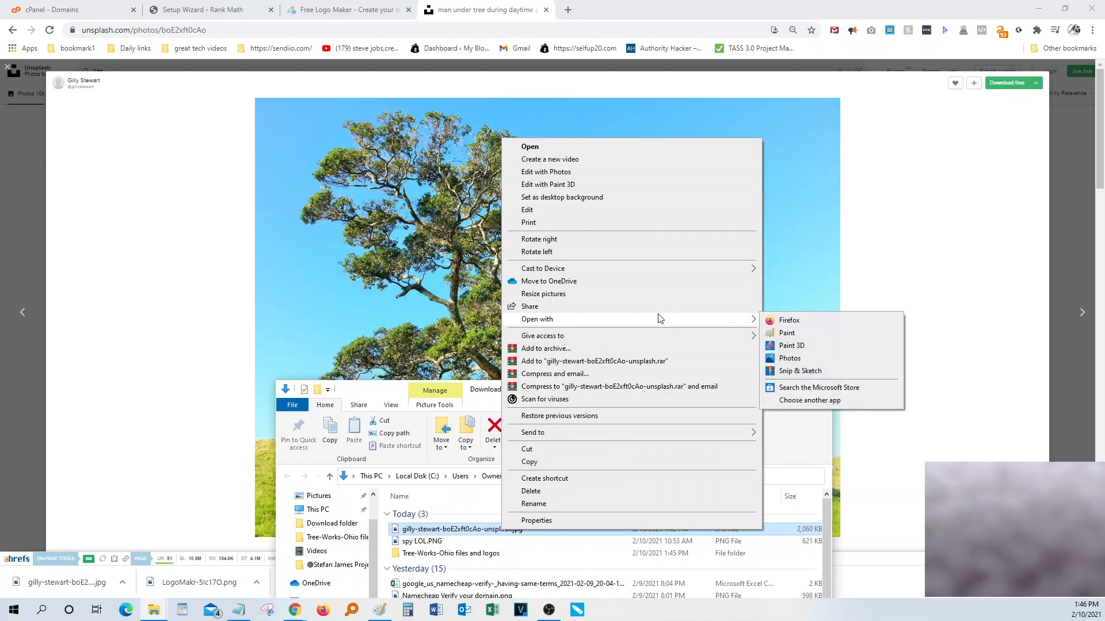
click(787, 333)
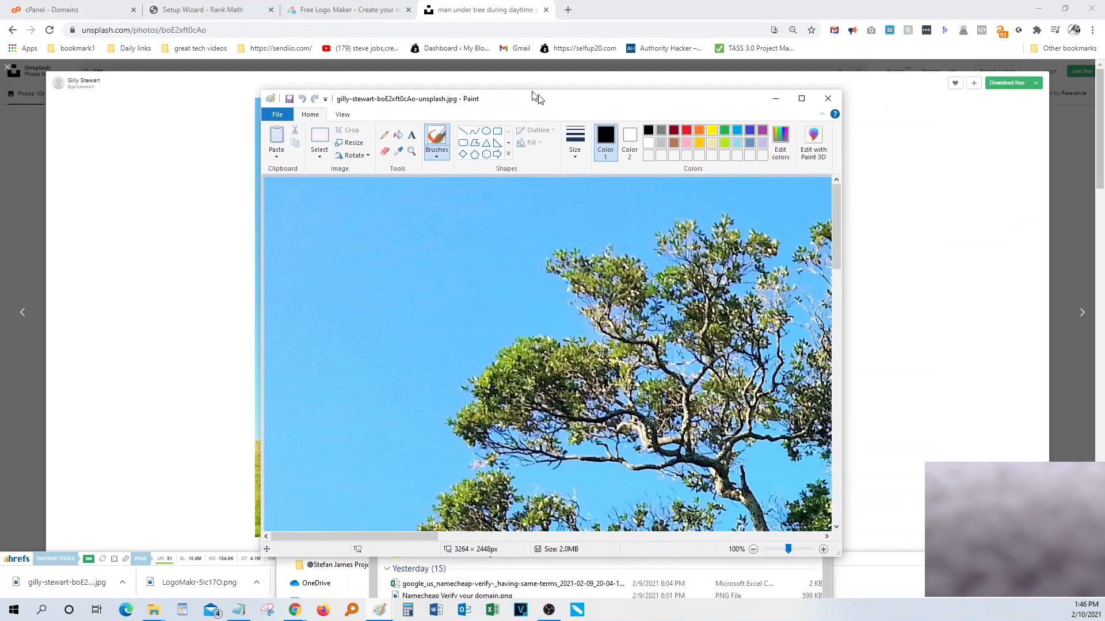
drag(535, 94, 529, 2)
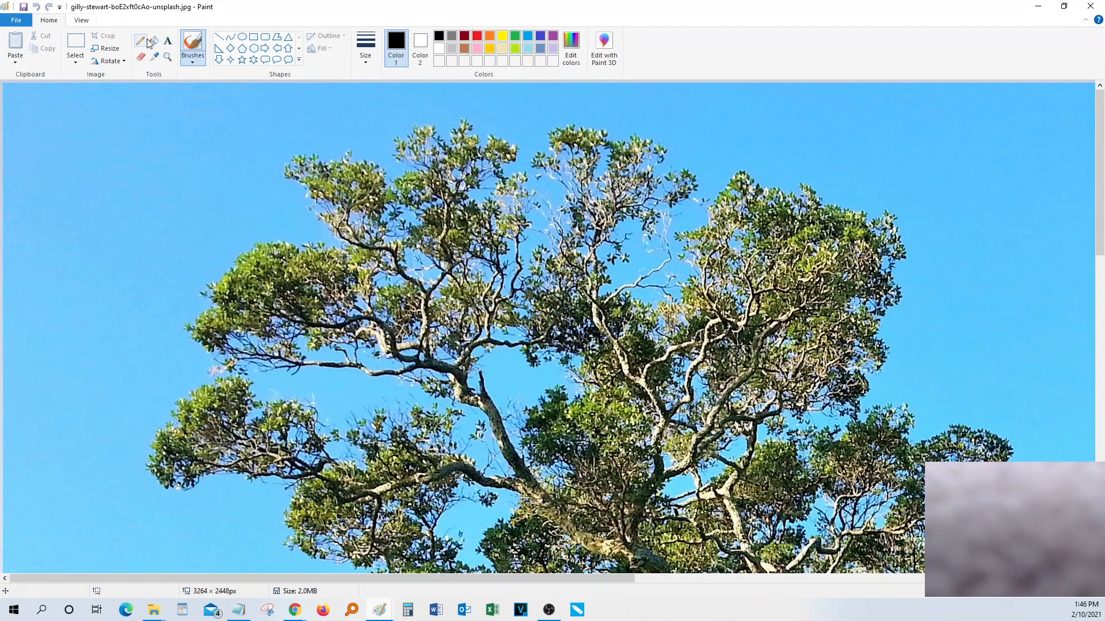
Resize the tree photo by pixels to 800 × 600, maintaining the aspect ratio.
click(104, 48)
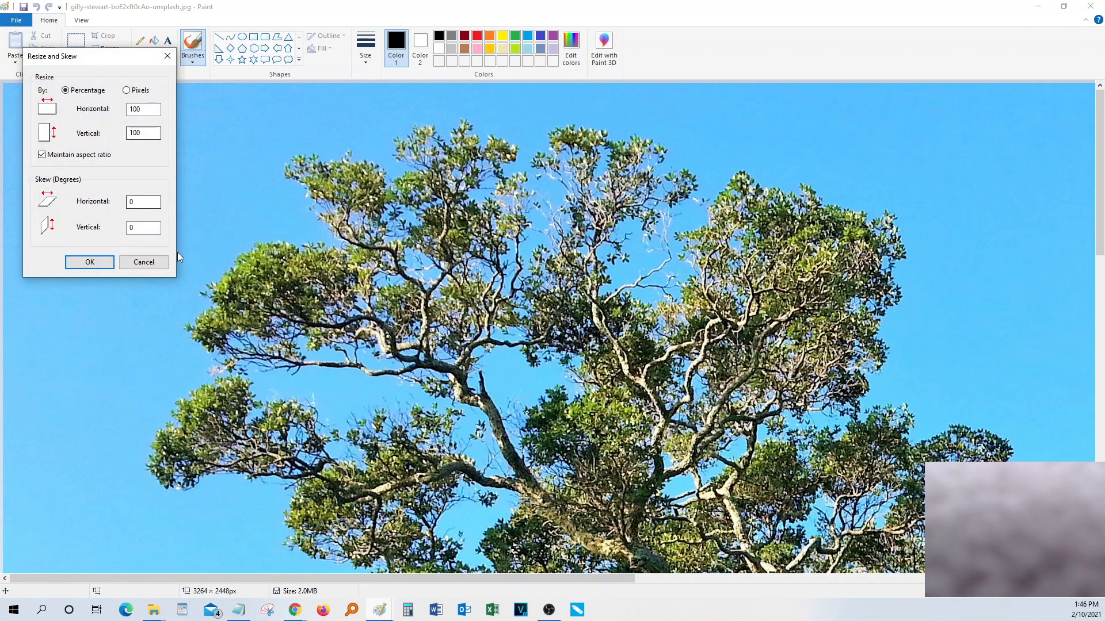
click(136, 92)
click(154, 109)
key(BackSpace)
key(BackSpace)
key(BackSpace)
click(78, 264)
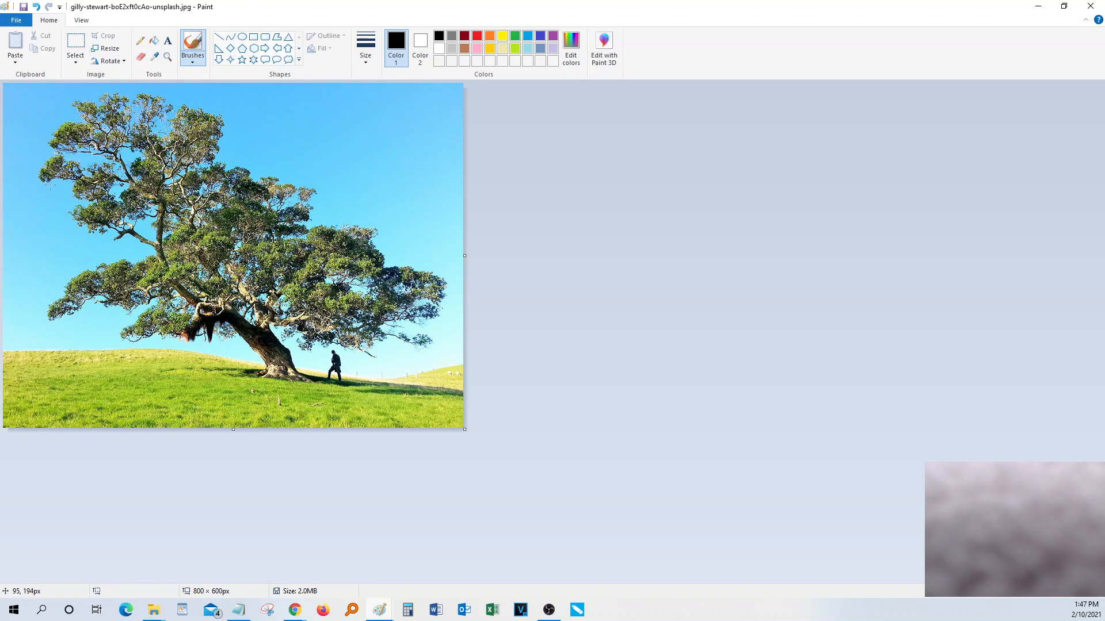
Look at the available save formats, and close Paint without saving the resized photo.
click(20, 24)
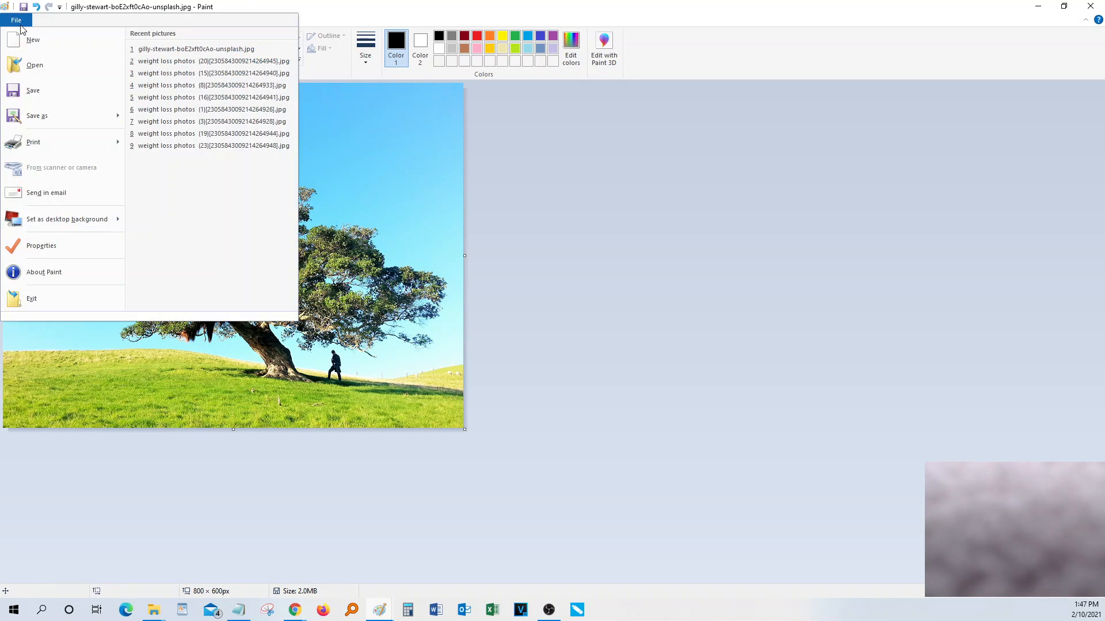
mouse_move(30, 118)
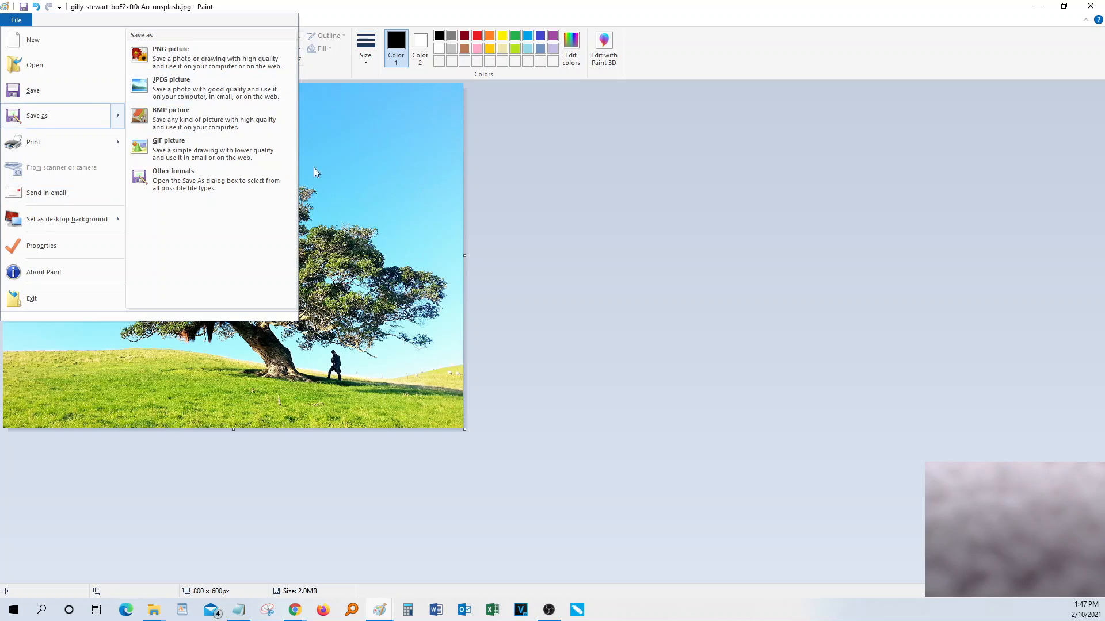
click(1090, 7)
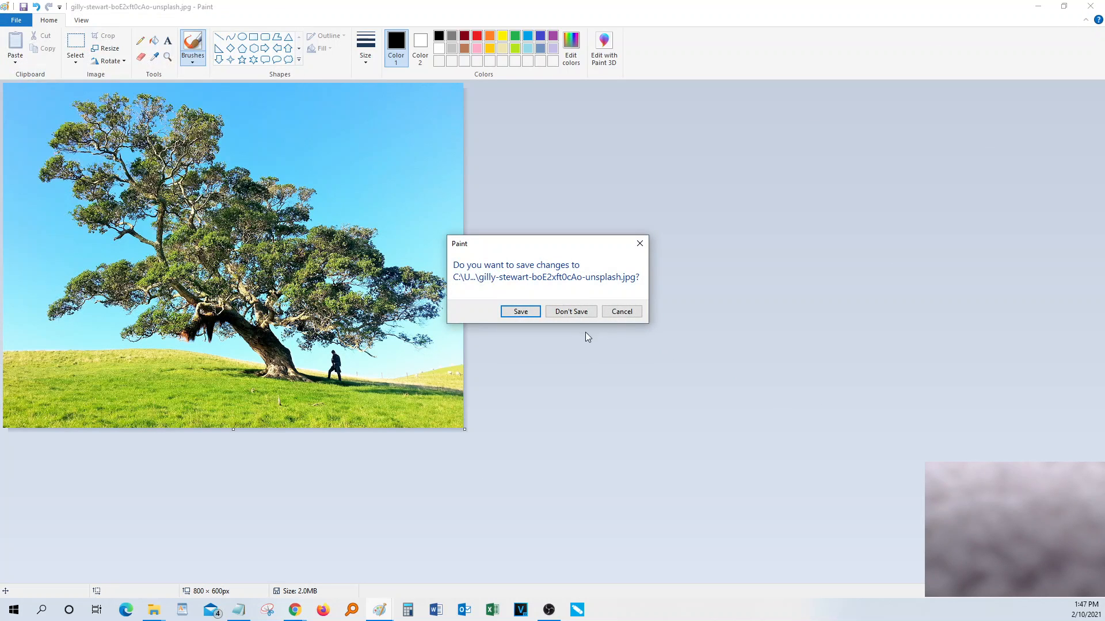
click(571, 314)
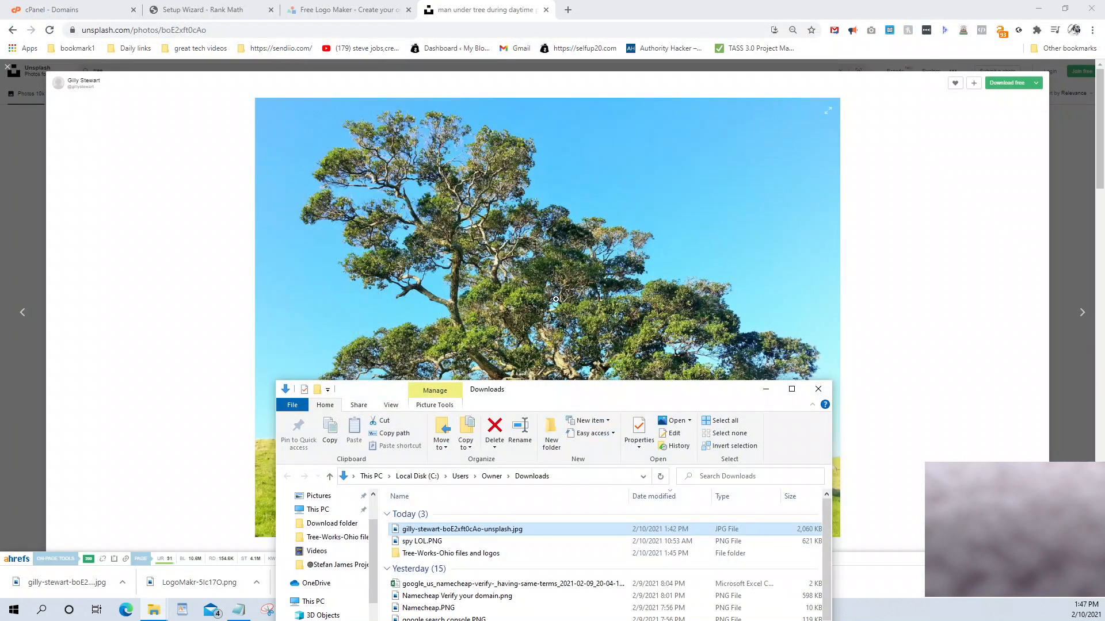
Upload "Tree-Works-Ohio Default Social Share Image .png" from the Tree-Works-Ohio files and logos folder as the Default Social Share Image in the setup wizard.
click(198, 9)
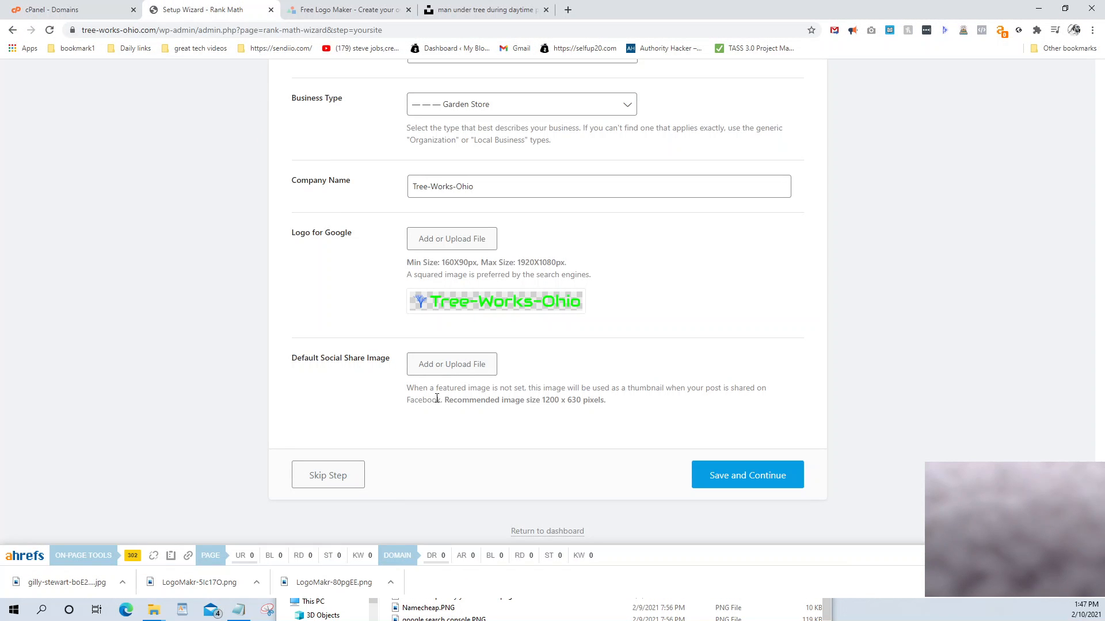
click(443, 372)
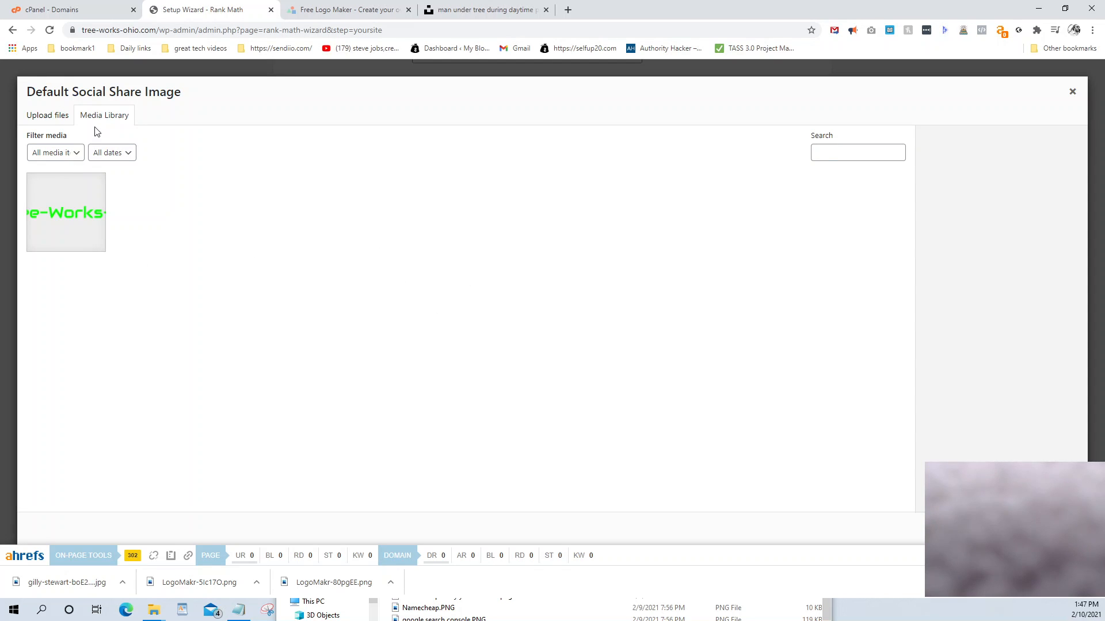
click(52, 115)
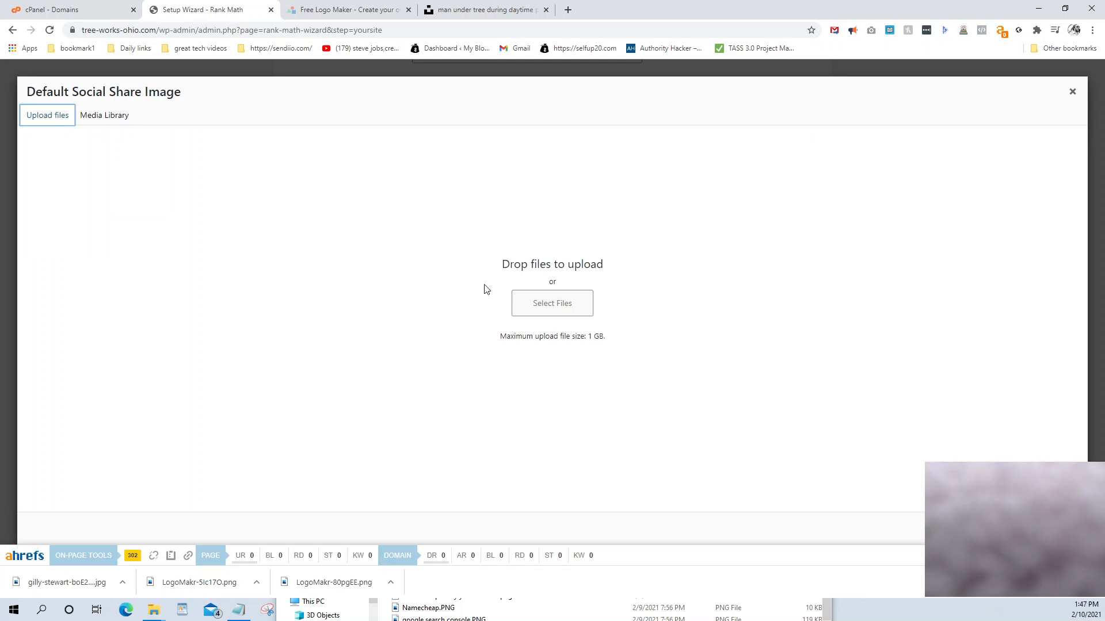
click(569, 317)
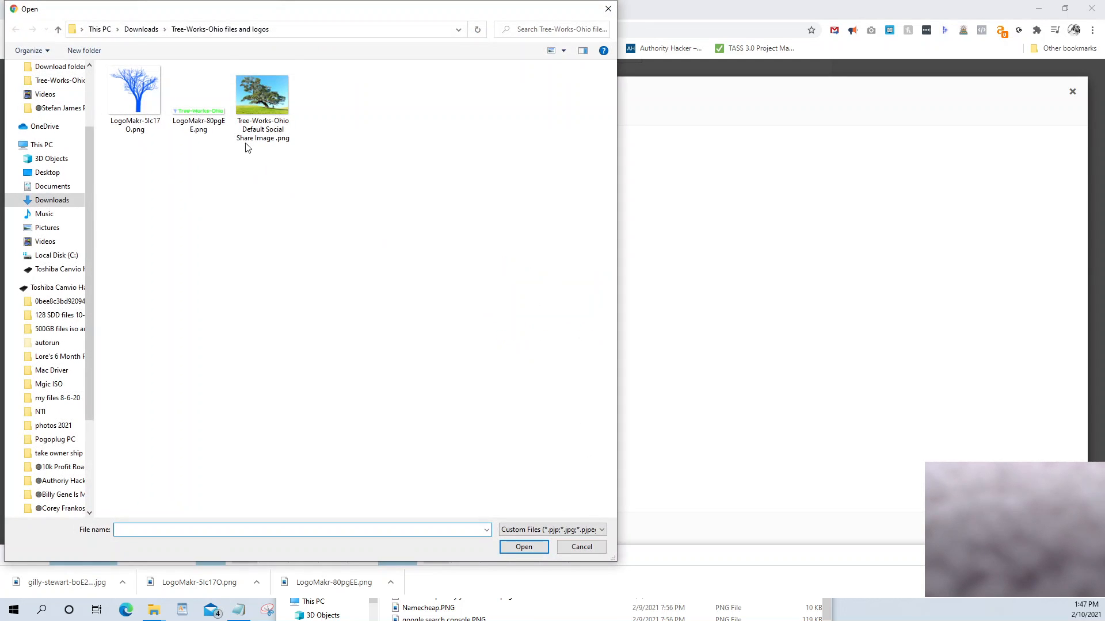
double_click(260, 106)
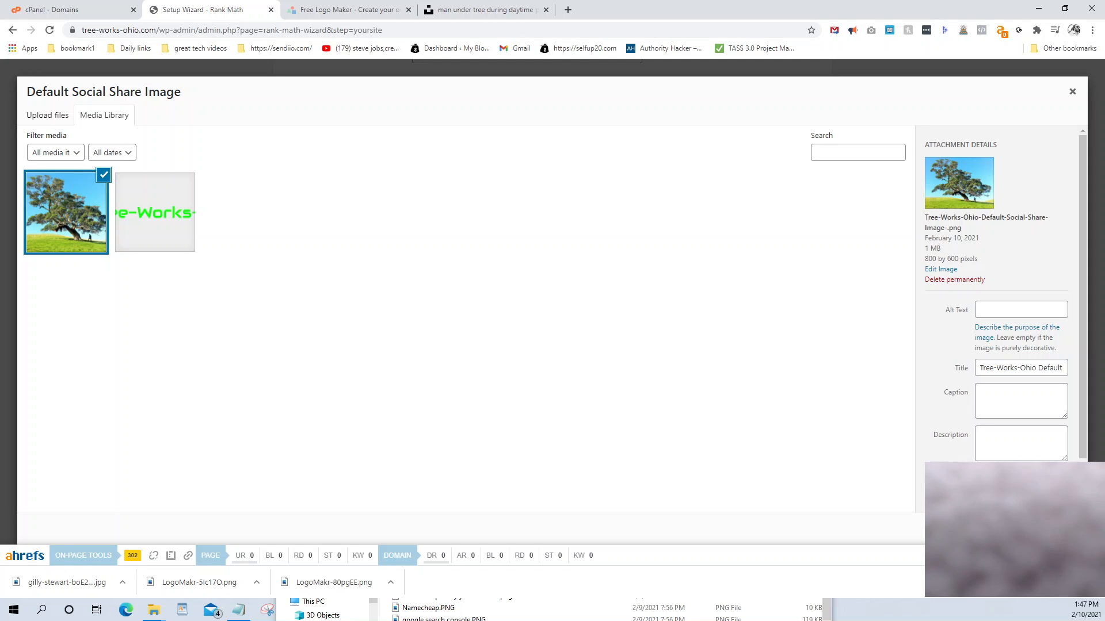
click(1048, 527)
scroll(885, 291, down, 2)
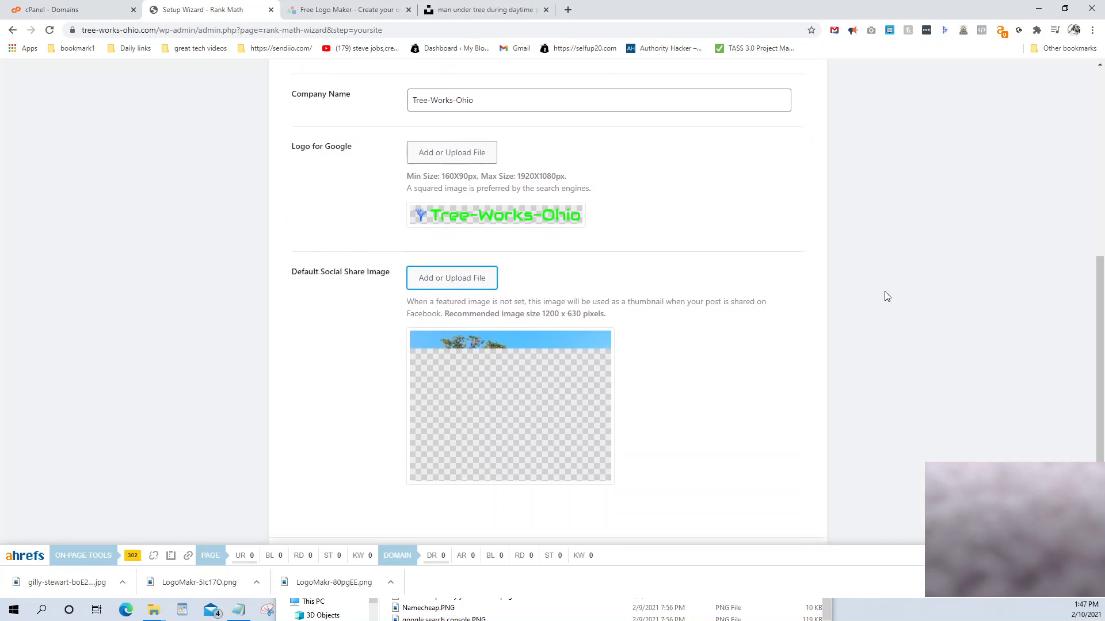
scroll(885, 291, down, 2)
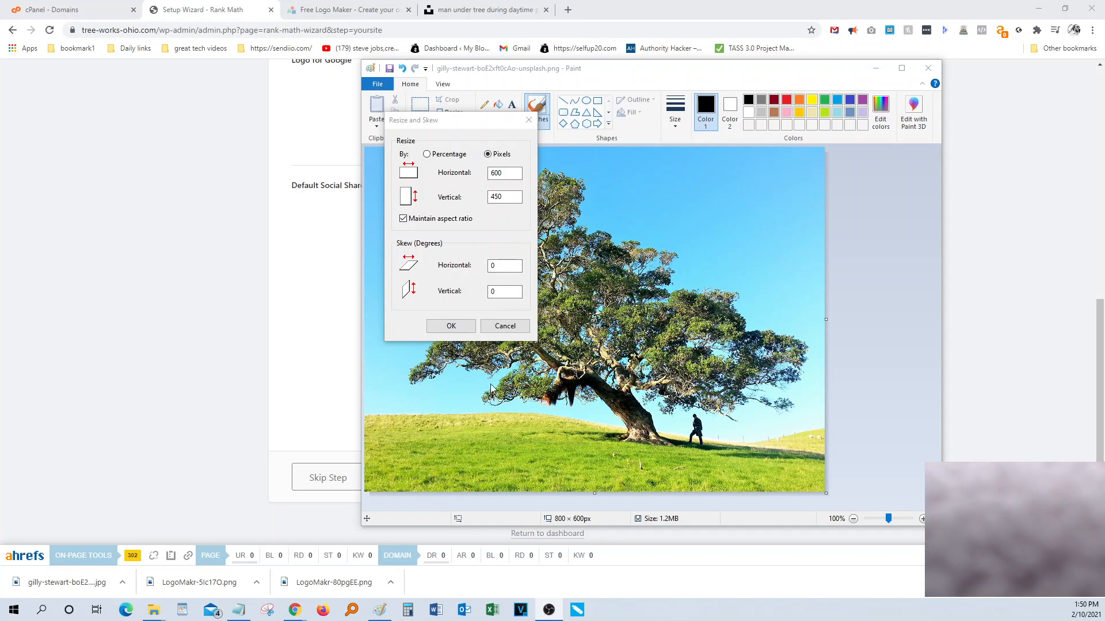
Return to the setup wizard, review the Your Site details, and save them to continue to the Analytics stage.
click(134, 395)
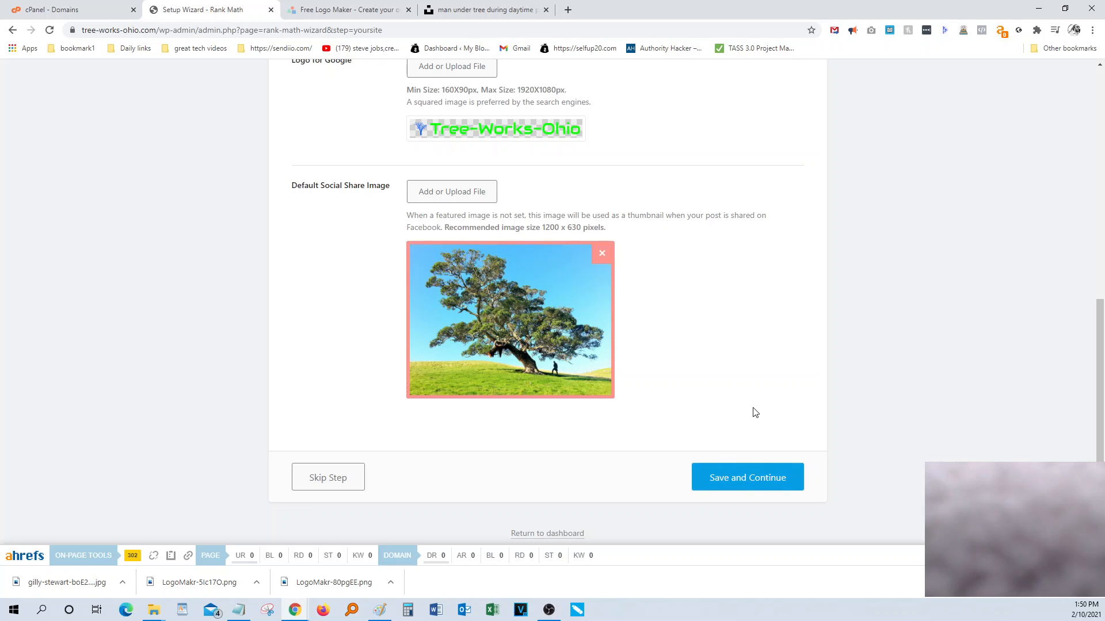
scroll(754, 412, up, 6)
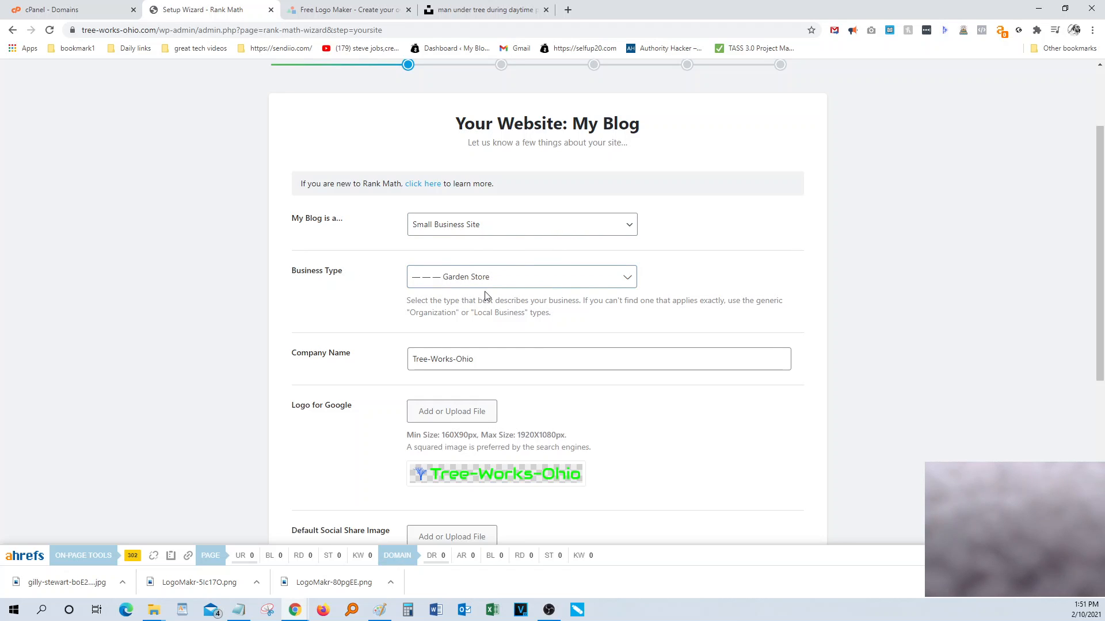
scroll(541, 340, down, 1)
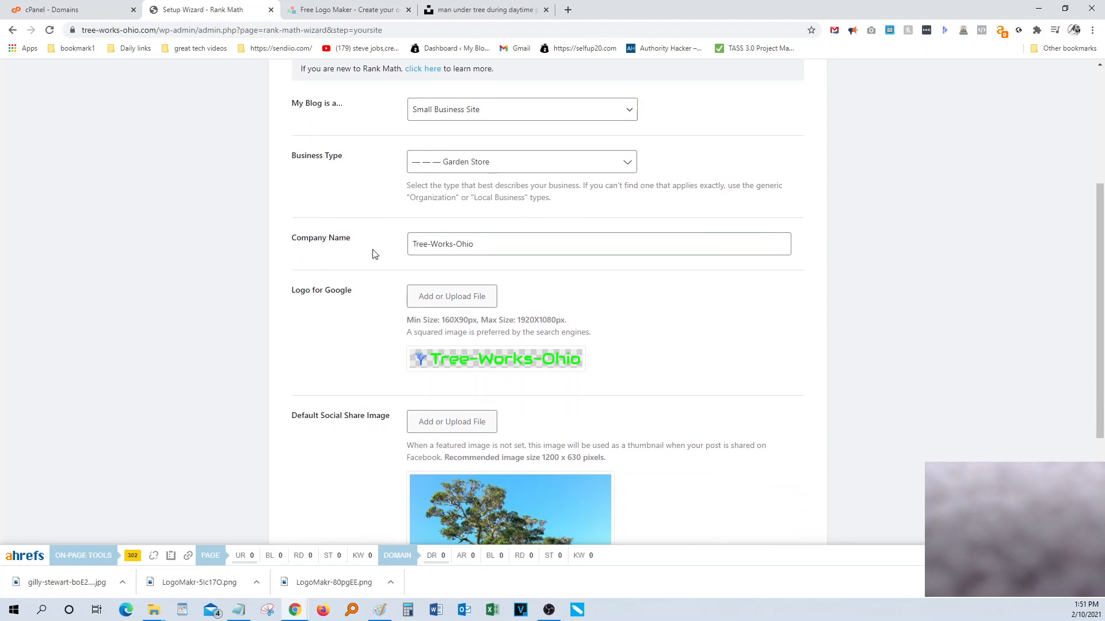
scroll(555, 311, down, 1)
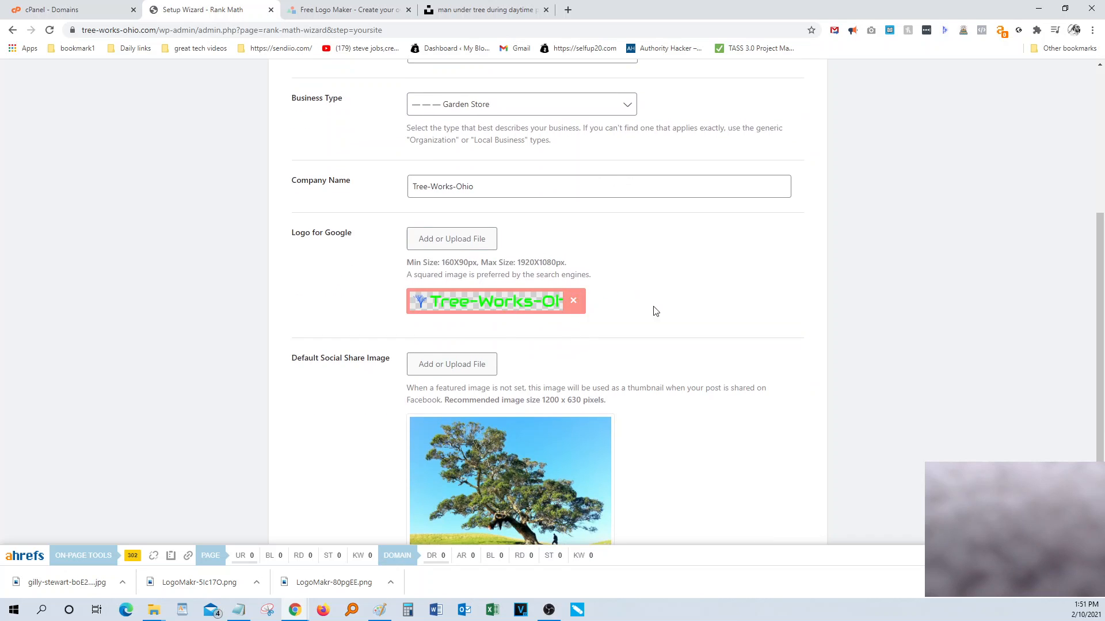
scroll(664, 318, down, 2)
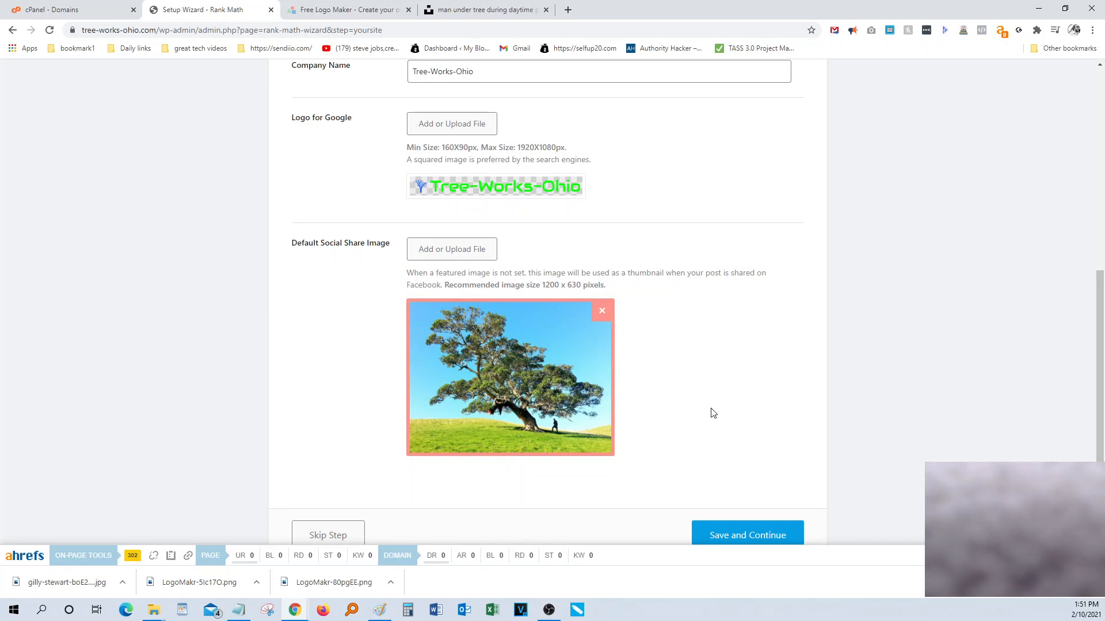
scroll(713, 415, down, 1)
scroll(713, 417, down, 1)
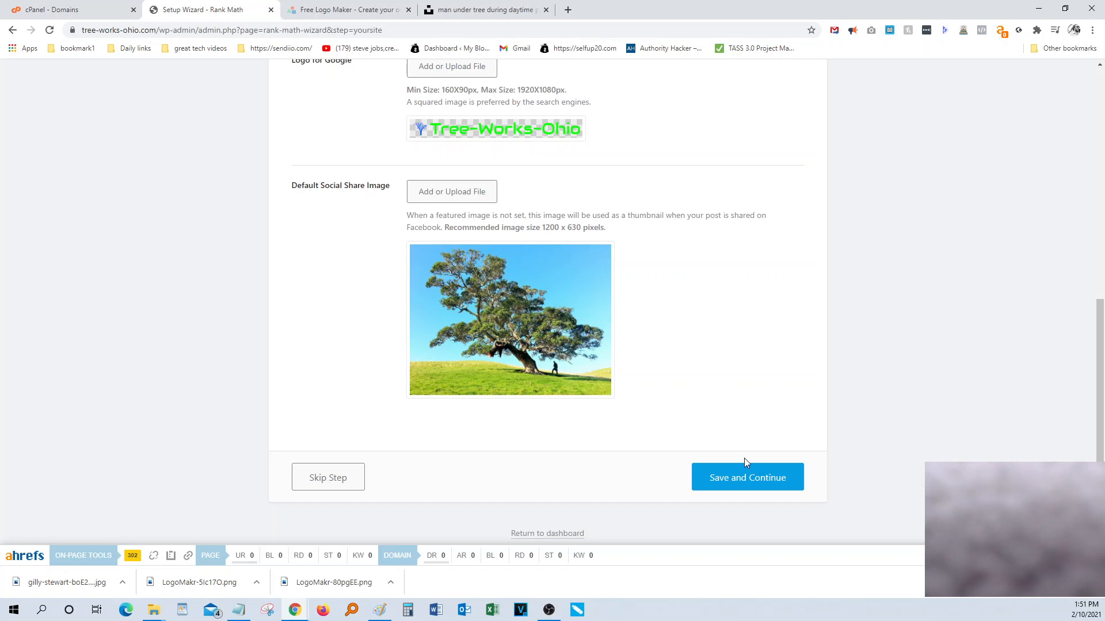
click(748, 487)
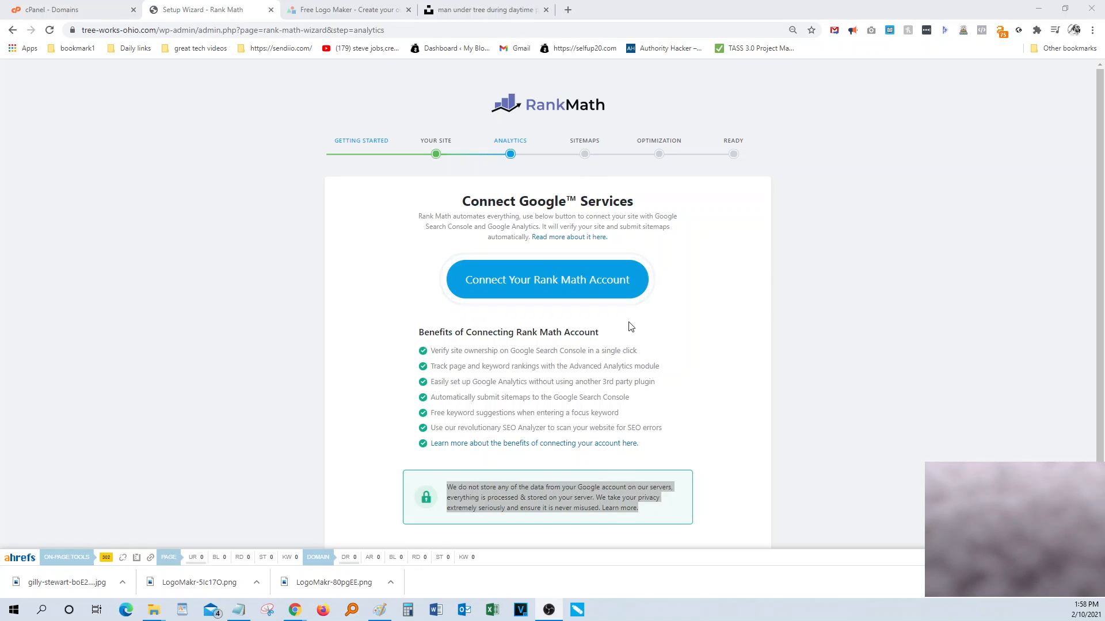
Activate Rank Math on tree-works-ohio.com and allow it access to the existing Google account's Analytics data, Search Console data and site list.
click(529, 288)
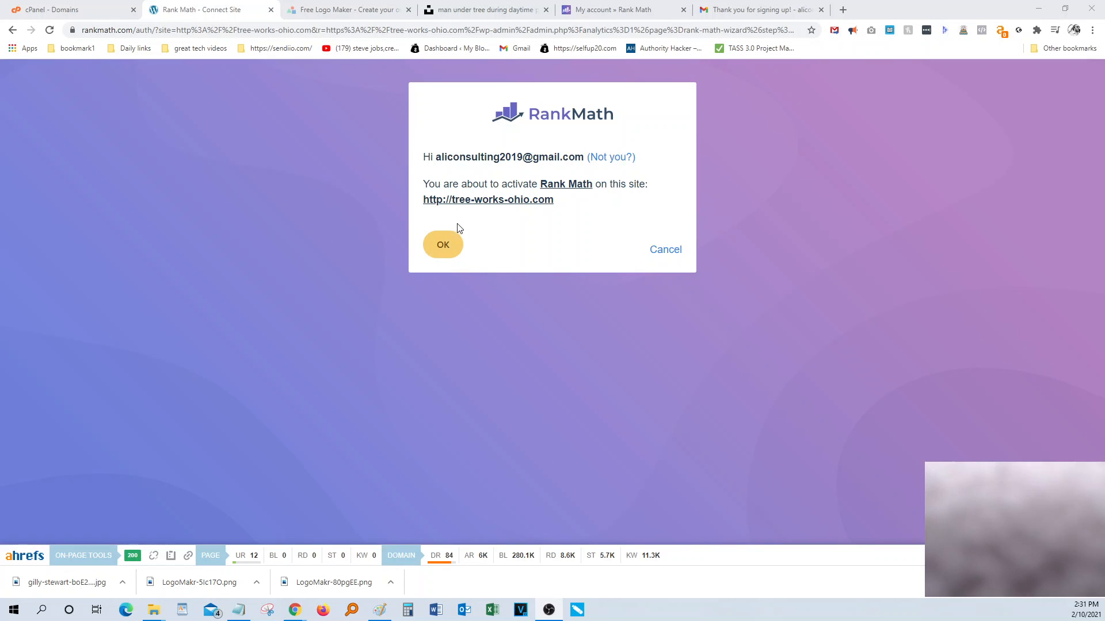
click(450, 252)
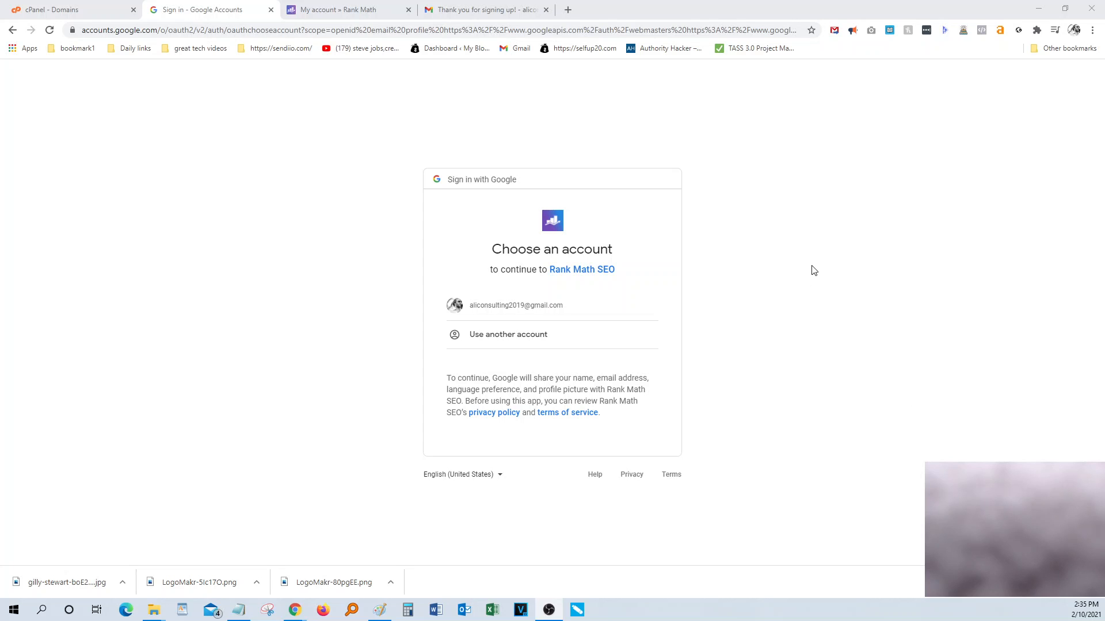
click(496, 317)
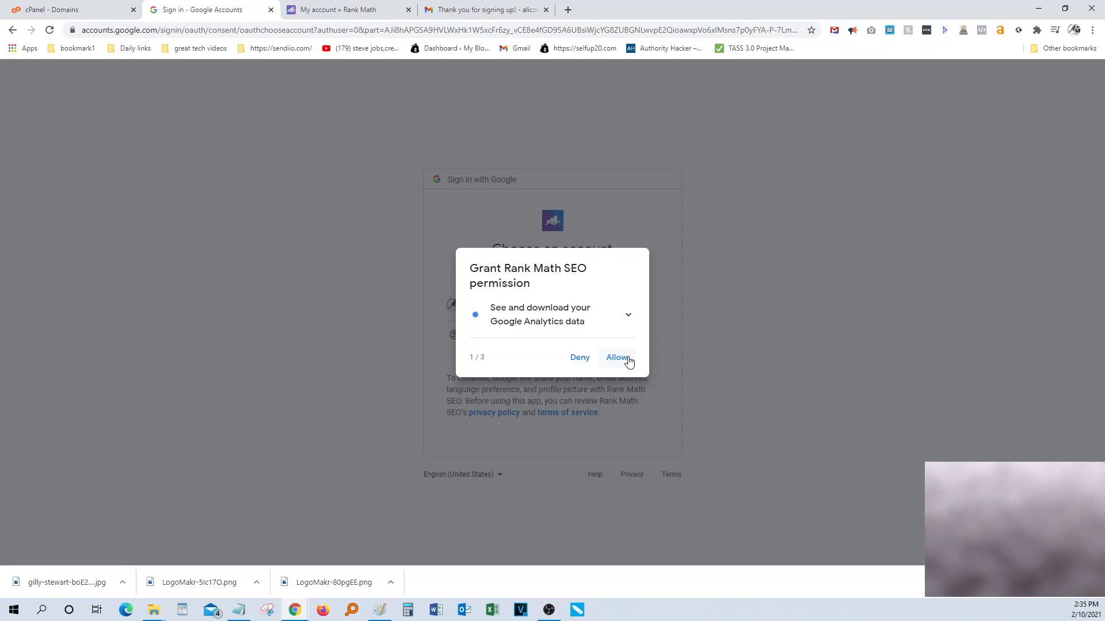
click(628, 359)
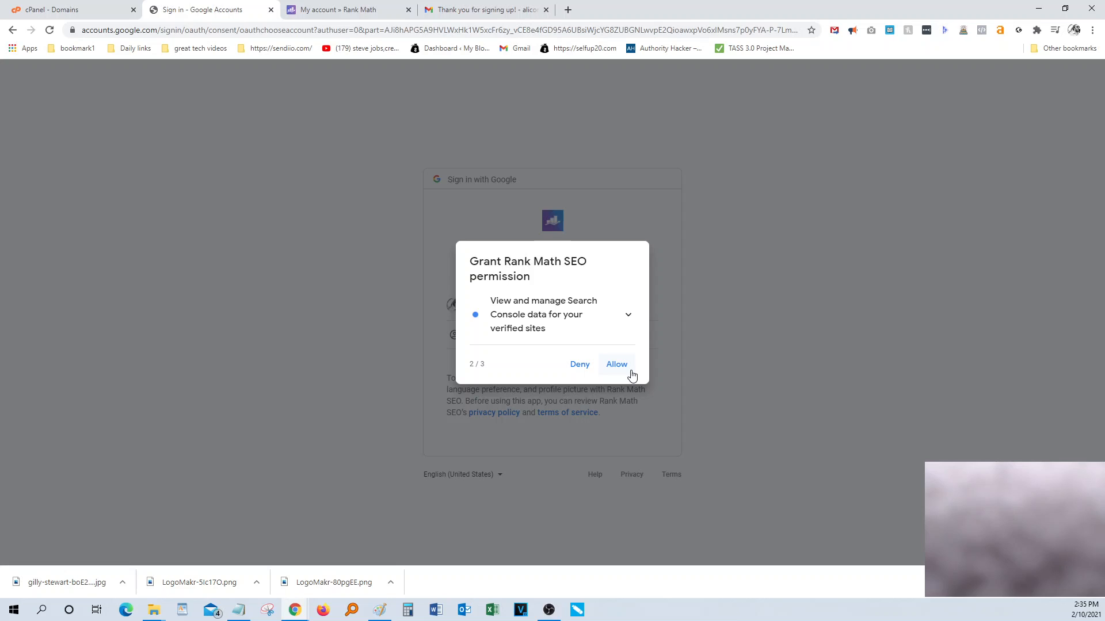
click(631, 373)
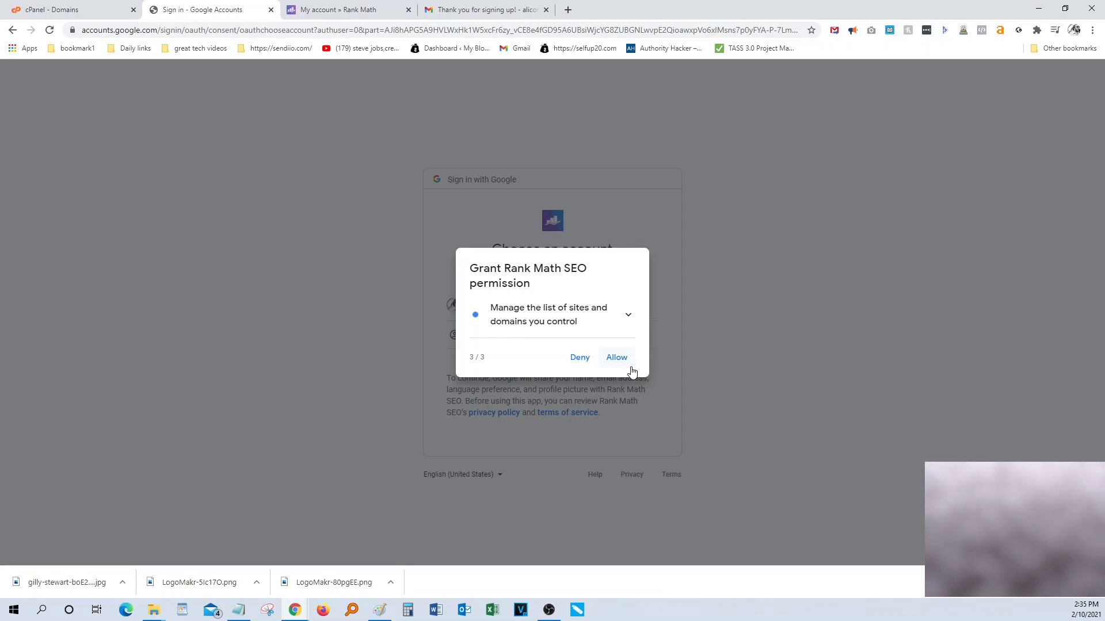
click(631, 373)
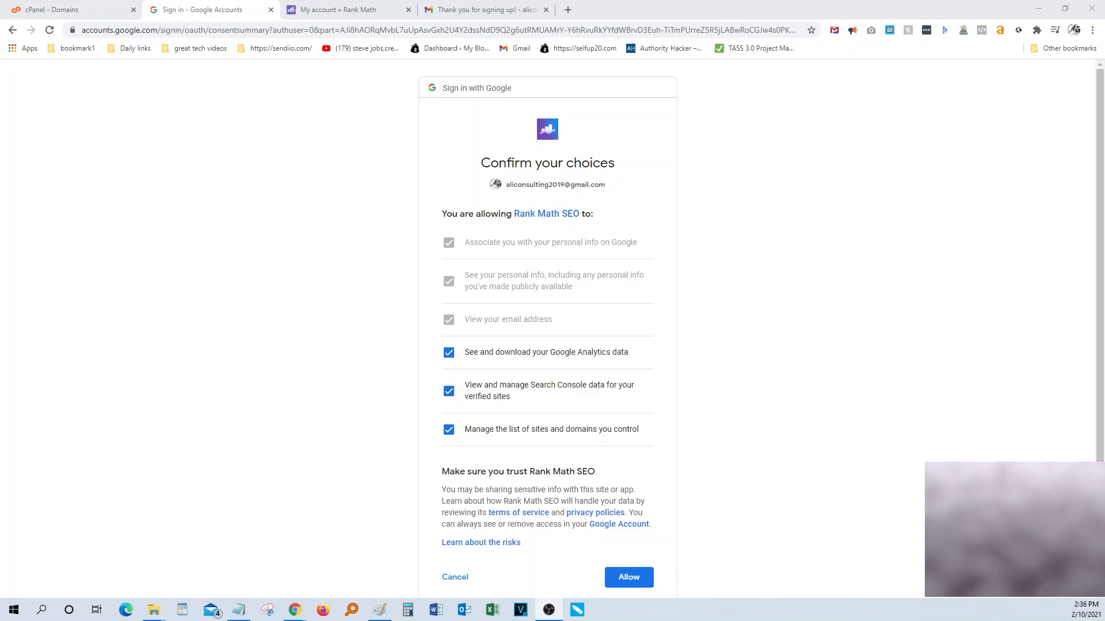
scroll(742, 363, down, 1)
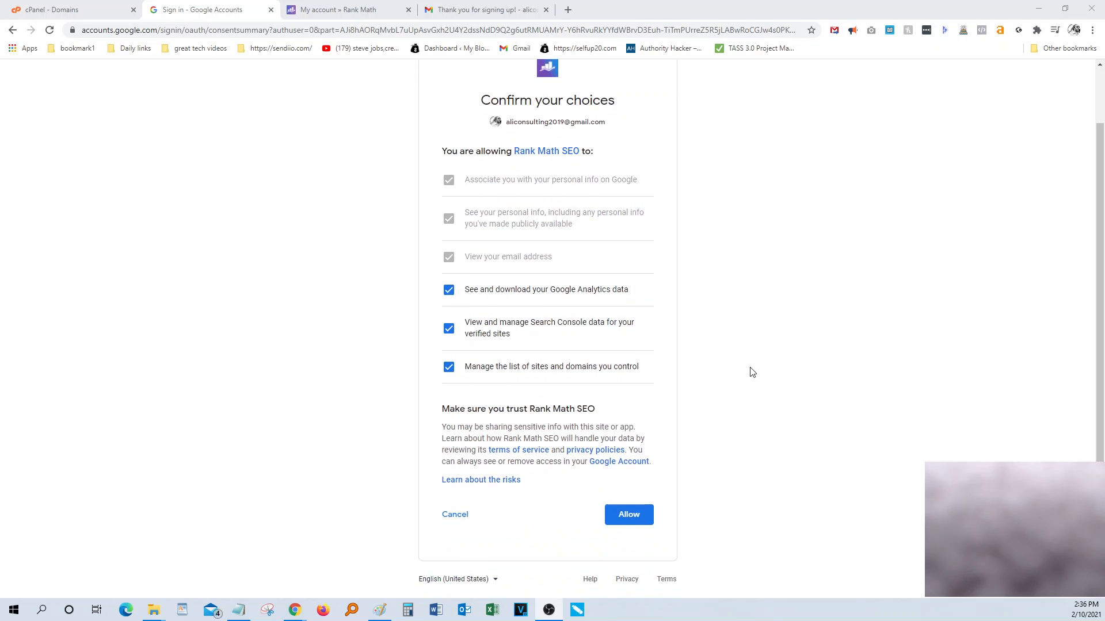
click(634, 518)
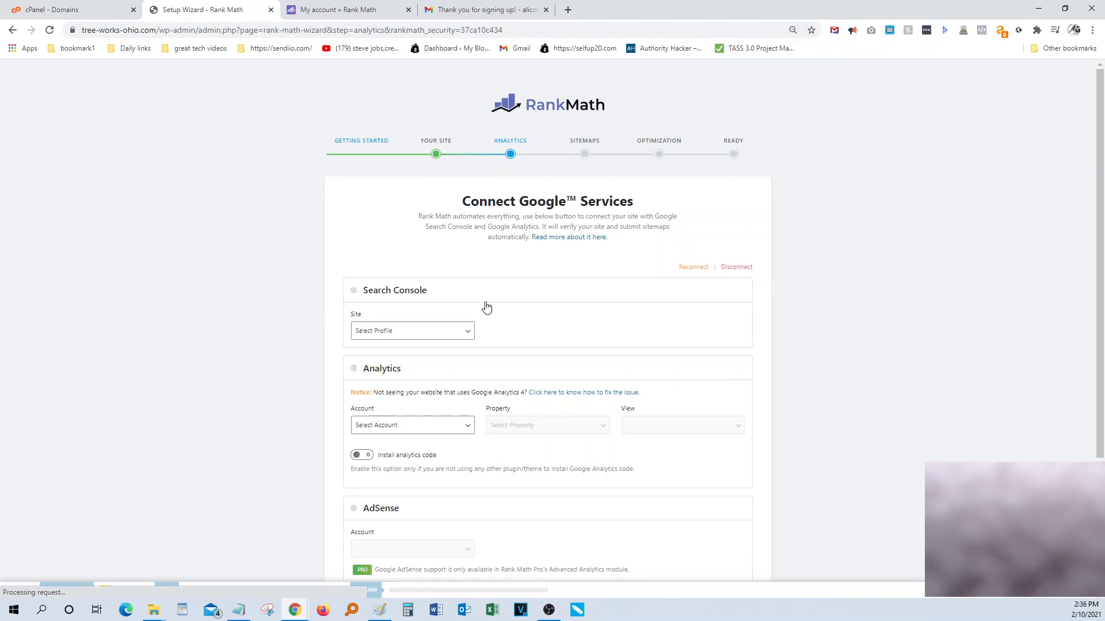
click(445, 334)
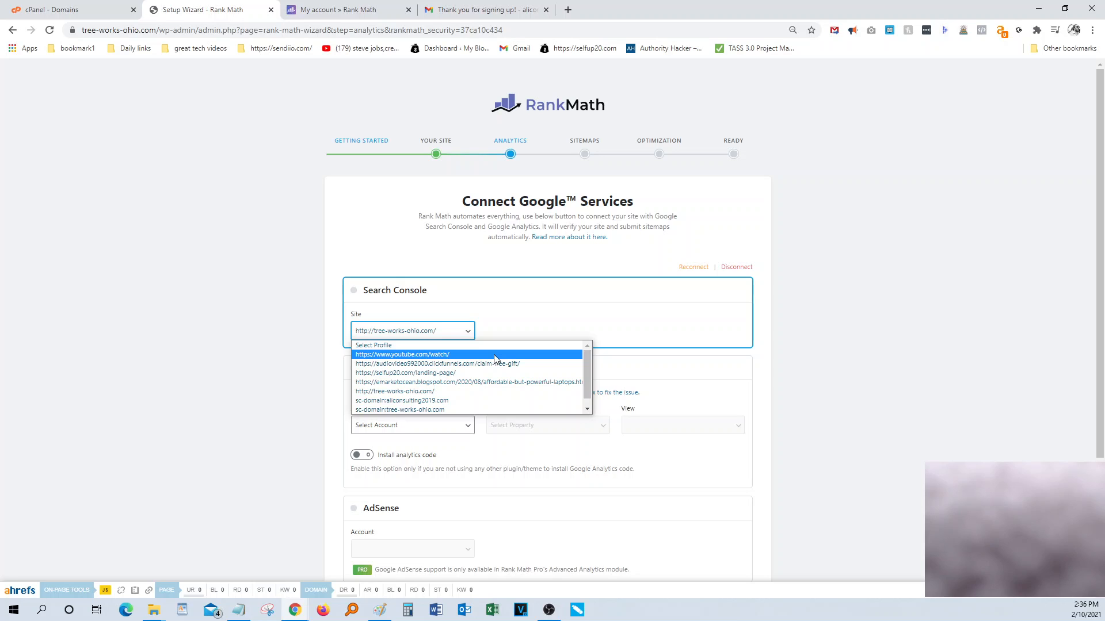
click(587, 410)
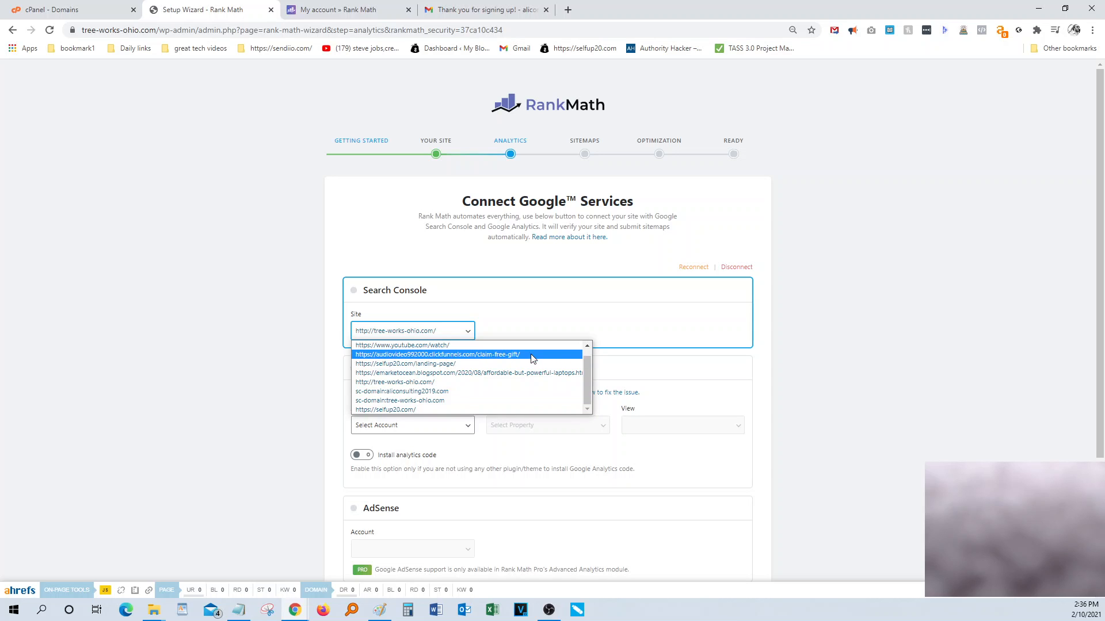
click(524, 382)
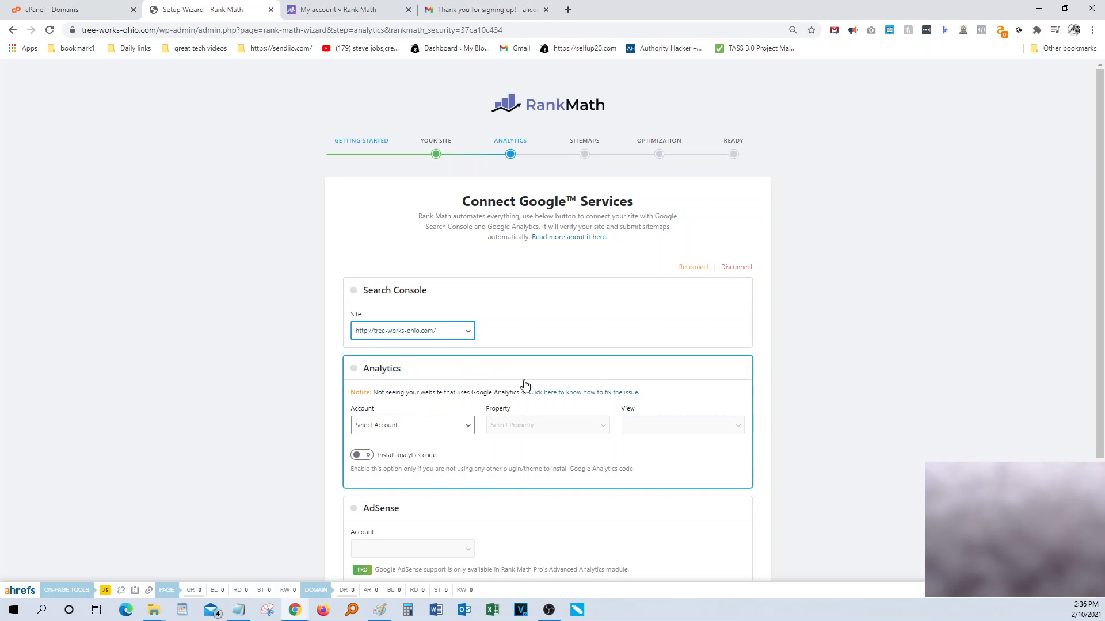